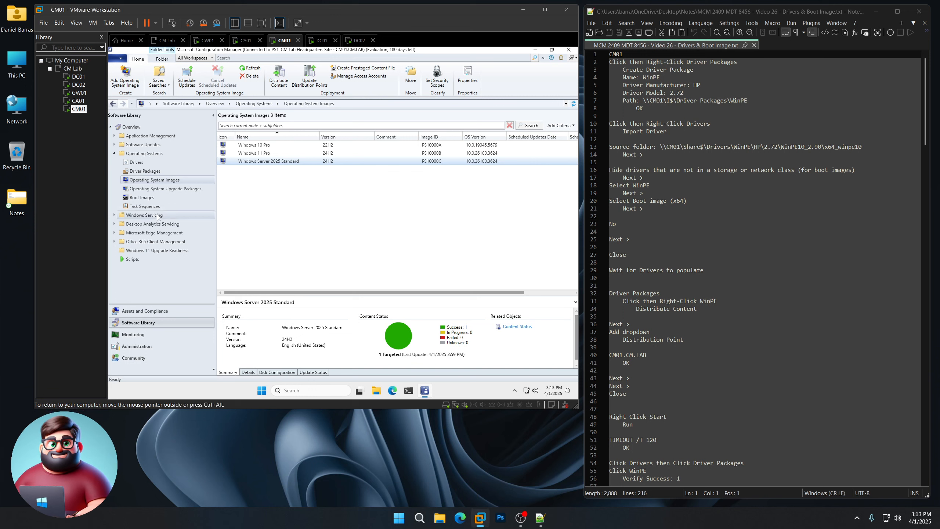
Start a new driver package named WinPE with driver manufacturer HP and driver model 2.72
{"action": "left_click", "coordinate": [148, 171]}
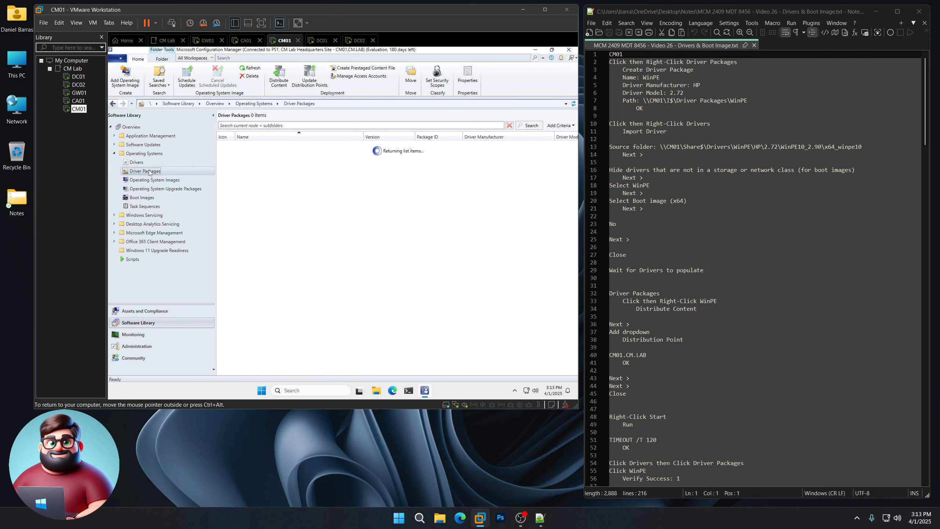
{"action": "right_click", "coordinate": [149, 171]}
{"action": "left_click", "coordinate": [171, 175]}
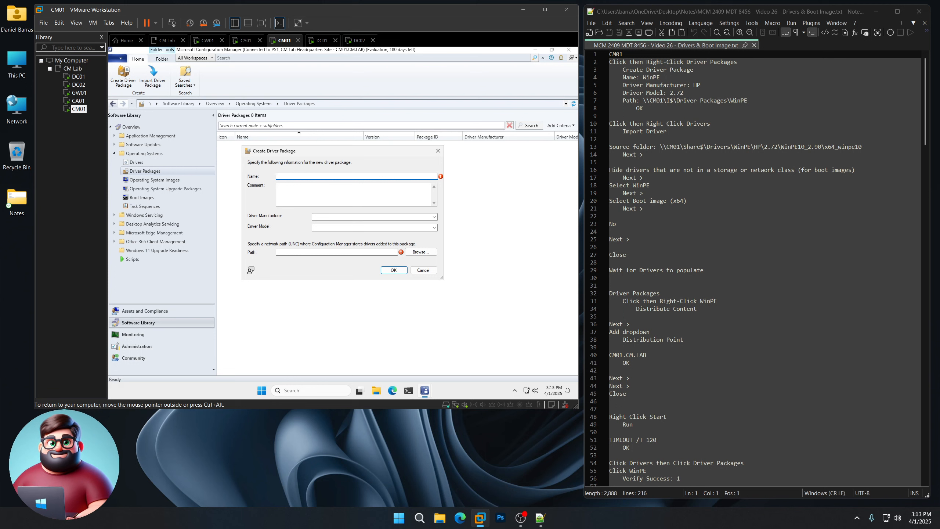
{"action": "type", "text": "WinPE"}
{"action": "key", "text": "Tab"}
{"action": "key", "text": "Tab"}
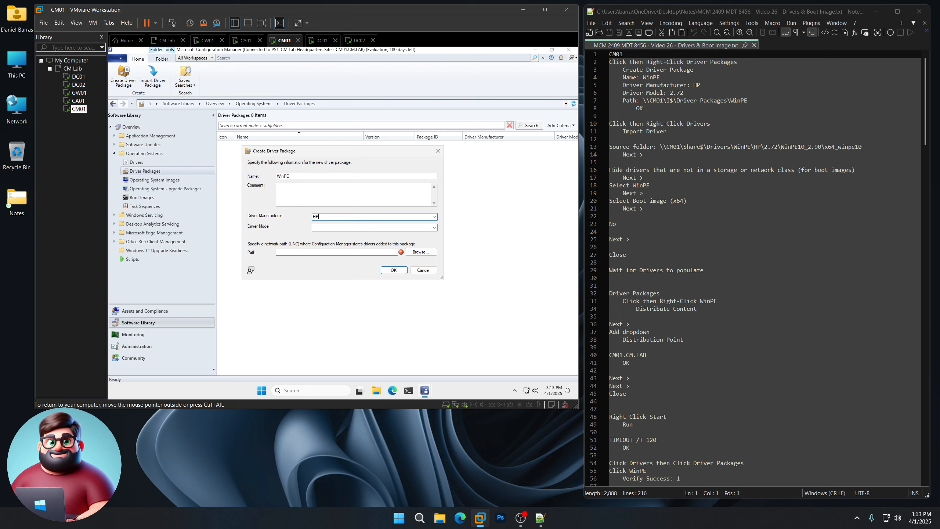
{"action": "key", "text": "Tab"}
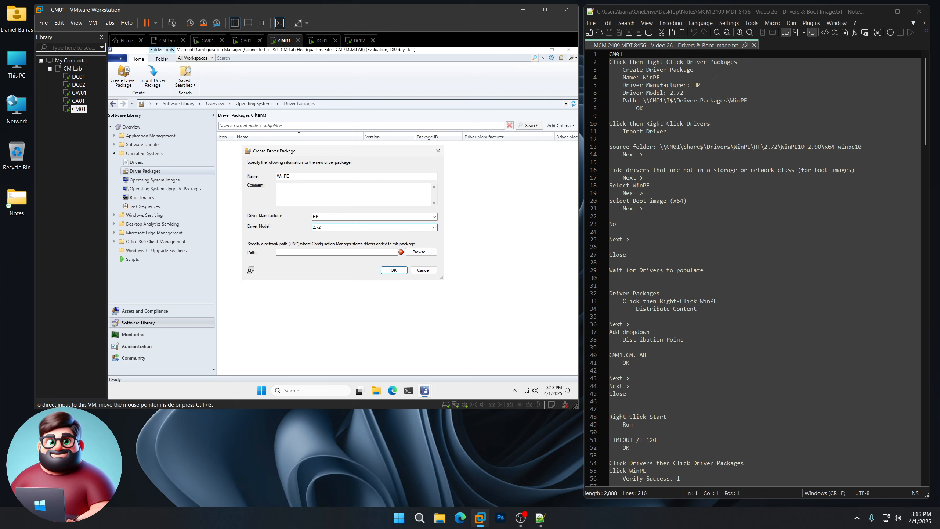
Set the driver package path to \\CM01\I$\Driver Packages\WinPE, copied from the notes, and create the package
{"action": "left_click_drag", "start_coordinate": [753, 98], "coordinate": [644, 100]}
{"action": "right_click", "coordinate": [655, 102]}
{"action": "left_click", "coordinate": [677, 118]}
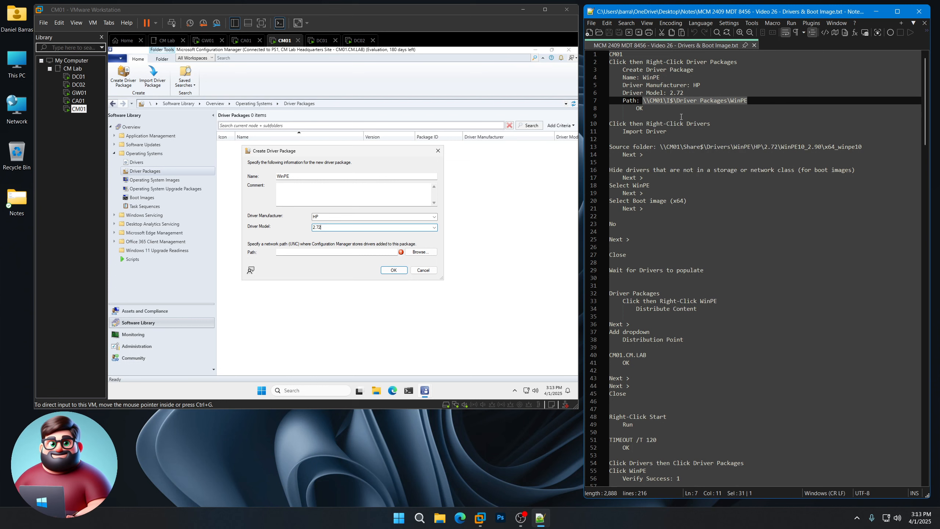
{"action": "left_click", "coordinate": [318, 253]}
{"action": "key", "text": "ctrl+v"}
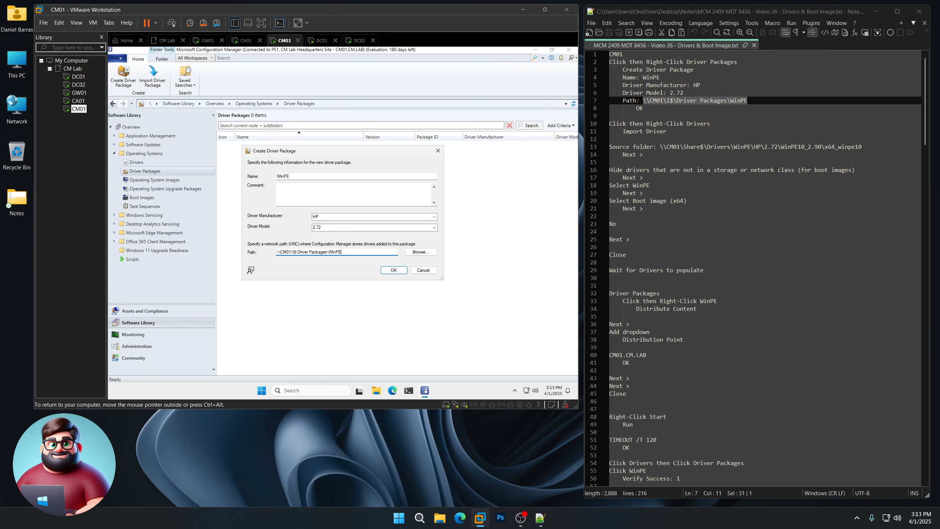
{"action": "left_click", "coordinate": [393, 271]}
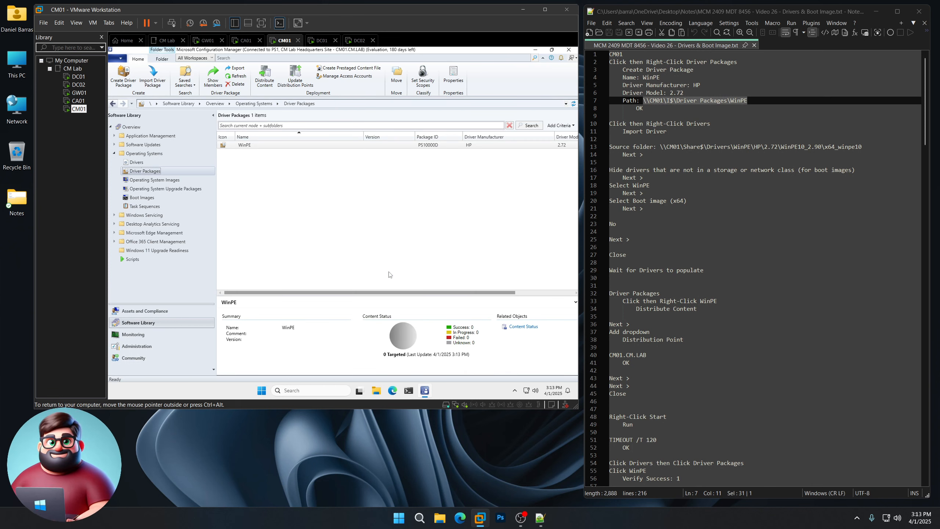
Start importing all drivers from the source folder \\CM01\Share$\Drivers\WinPE\HP\2.72\WinPE10_2.90\x64_winpe10, copied from the notes
{"action": "left_click", "coordinate": [136, 164]}
{"action": "right_click", "coordinate": [136, 163]}
{"action": "left_click", "coordinate": [161, 168]}
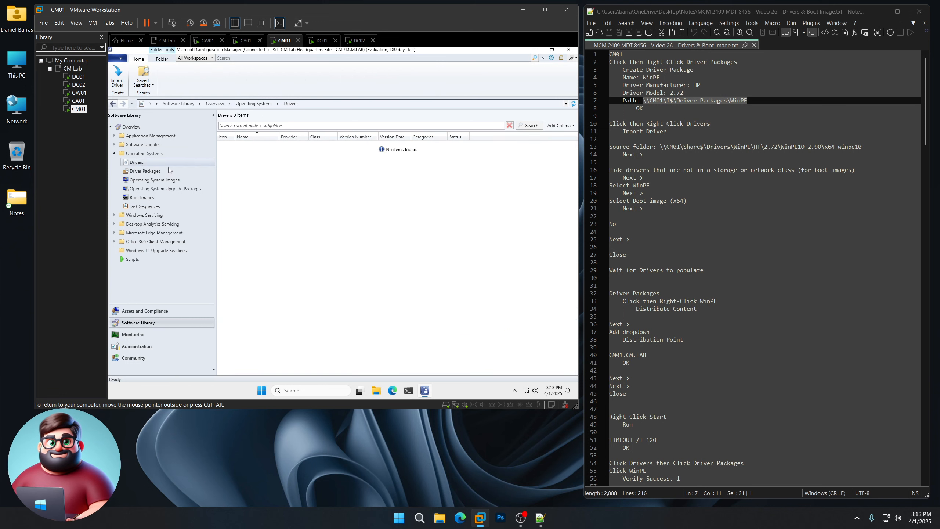
{"action": "left_click_drag", "start_coordinate": [870, 149], "coordinate": [661, 147]}
{"action": "right_click", "coordinate": [674, 147]}
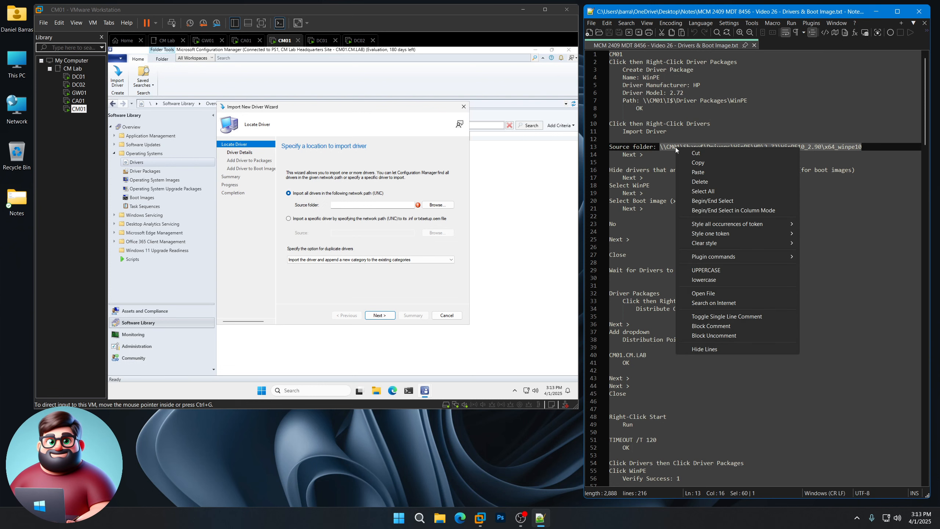
{"action": "left_click", "coordinate": [703, 164]}
{"action": "left_click", "coordinate": [370, 205]}
{"action": "key", "text": "ctrl+v"}
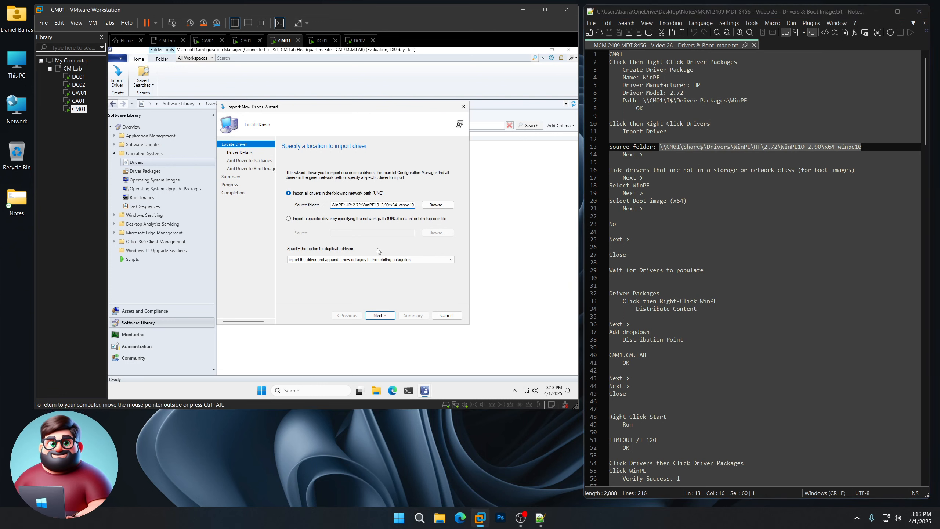
{"action": "left_click", "coordinate": [384, 316]}
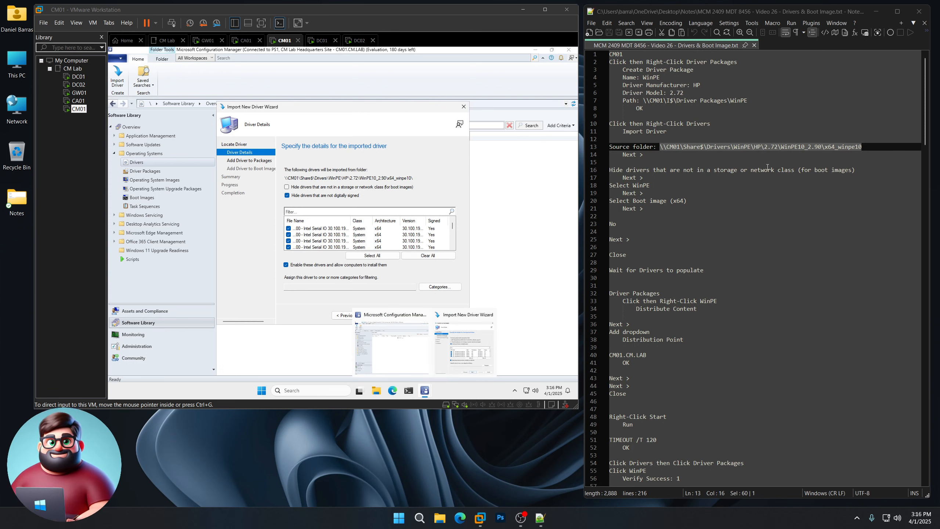
Hide drivers that are not in a storage or network class and assign the imported drivers to the WinPE package
{"action": "left_click_drag", "start_coordinate": [854, 170], "coordinate": [605, 171]}
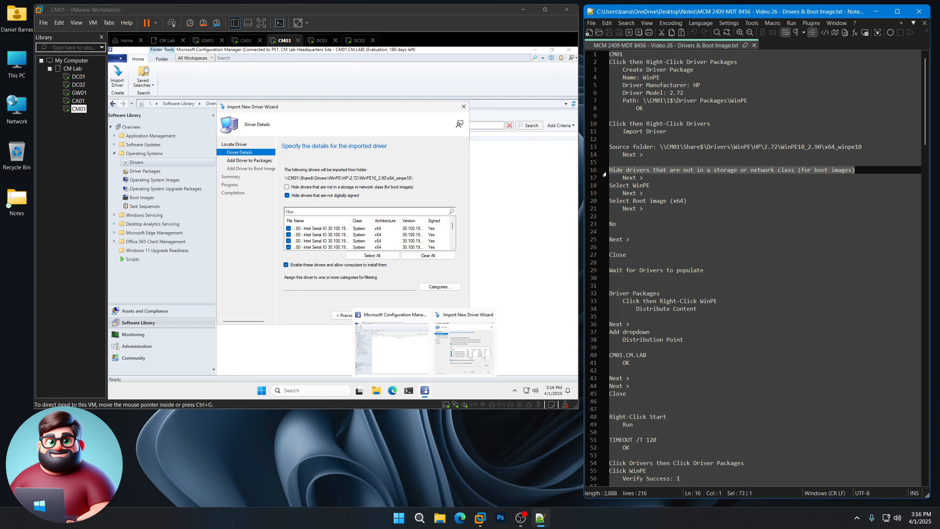
{"action": "left_click", "coordinate": [259, 226]}
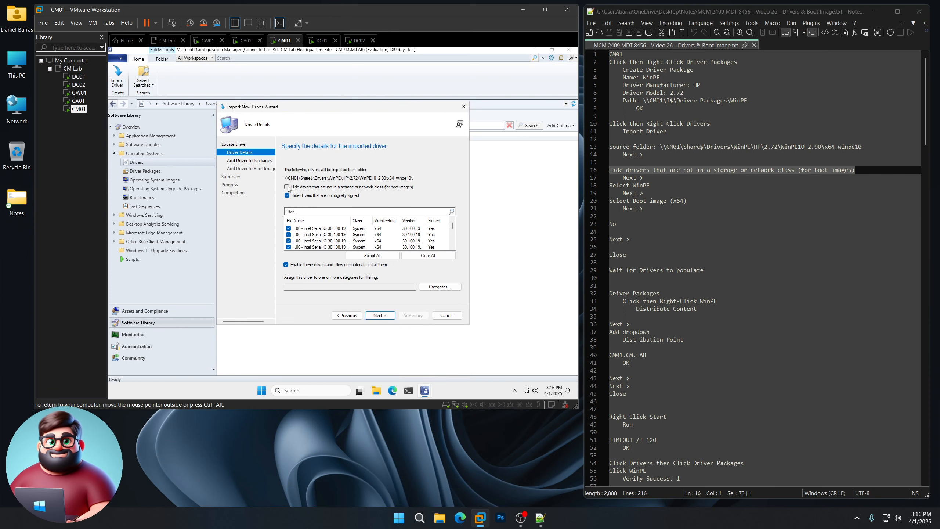
{"action": "left_click", "coordinate": [287, 187]}
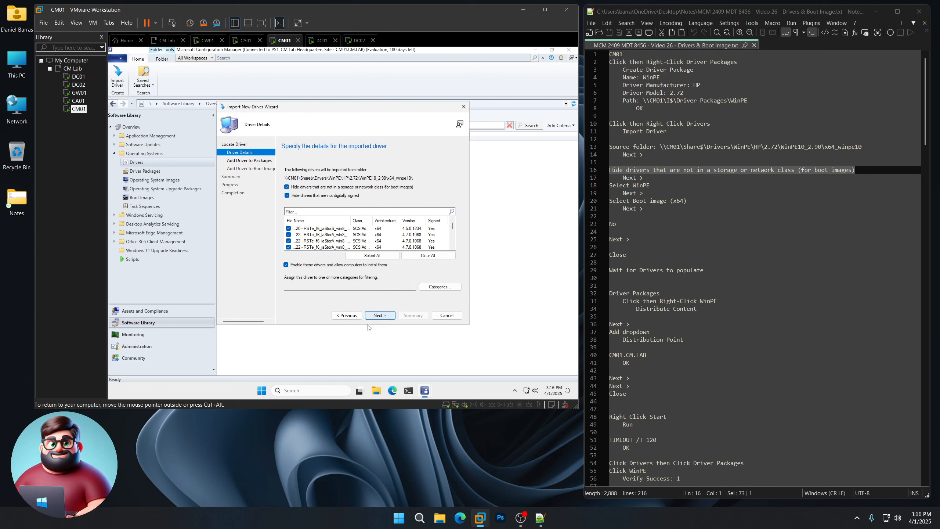
{"action": "left_click", "coordinate": [380, 315]}
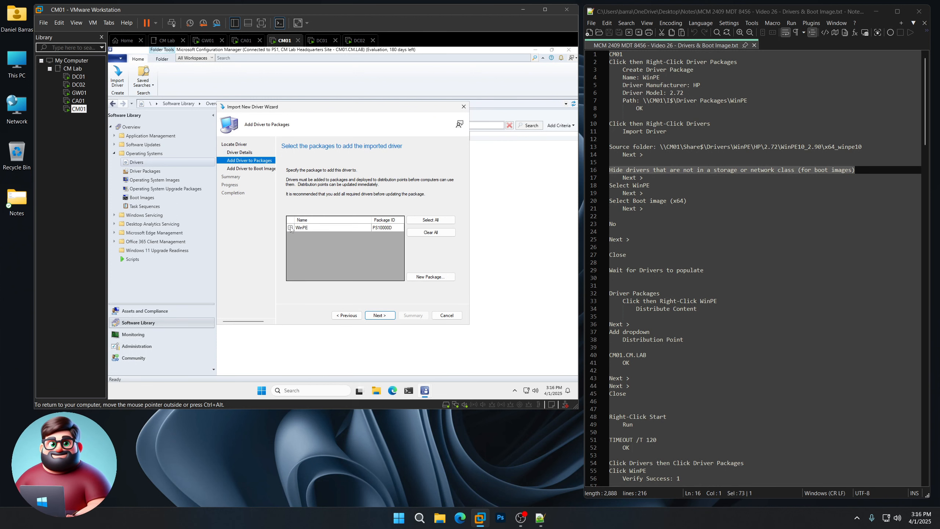
{"action": "left_click", "coordinate": [381, 315]}
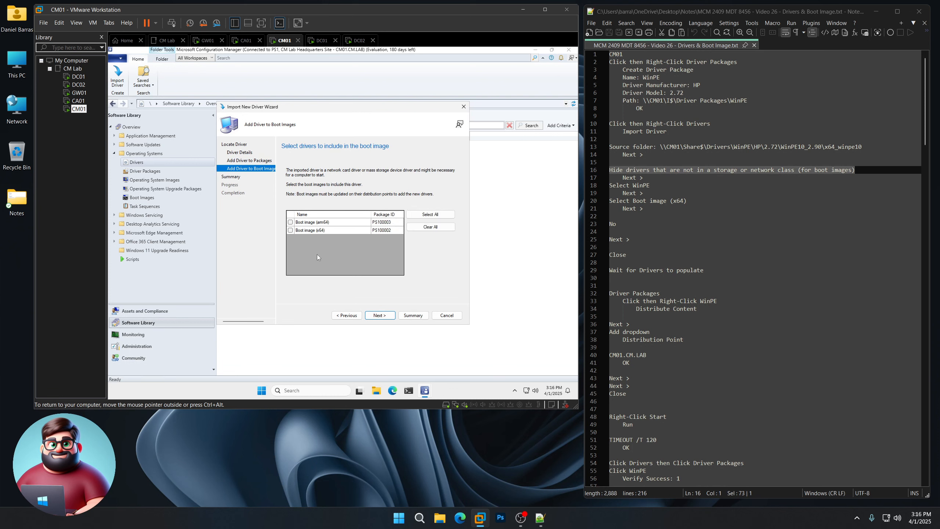
Include the drivers in Boot image (x64), decline the automatic distribution point update, and complete the driver import
{"action": "left_click", "coordinate": [290, 231]}
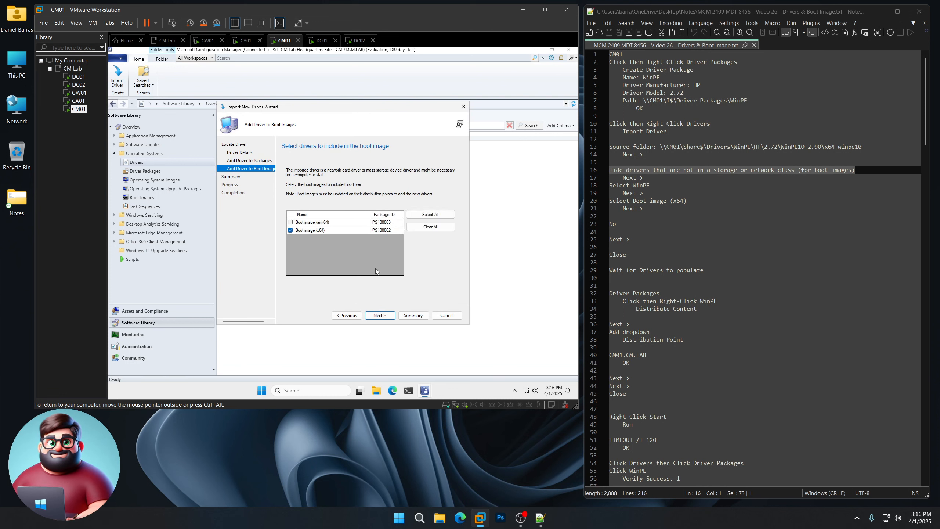
{"action": "left_click", "coordinate": [379, 315]}
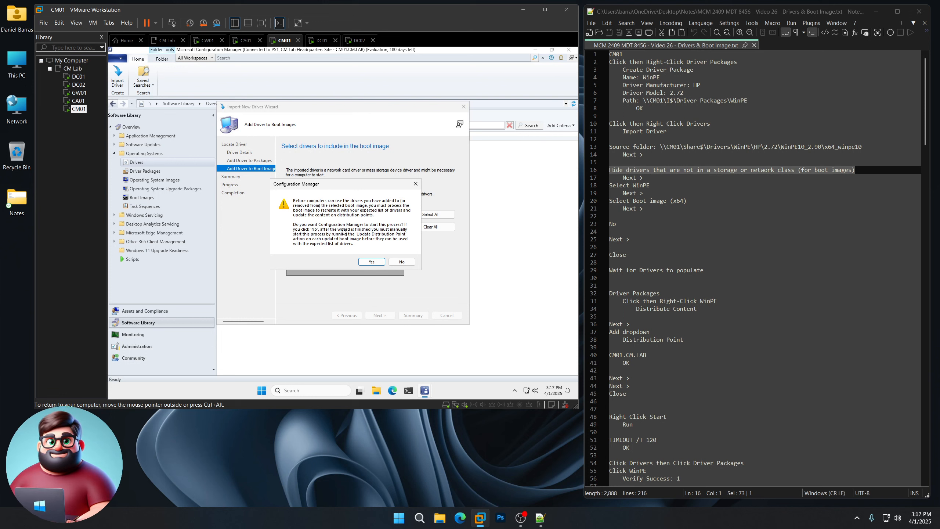
{"action": "left_click", "coordinate": [397, 261]}
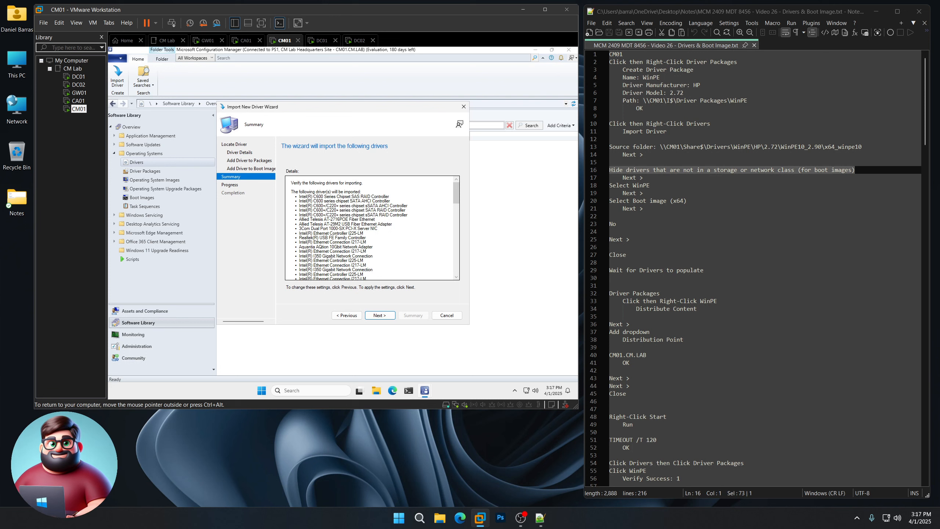
{"action": "left_click", "coordinate": [380, 315]}
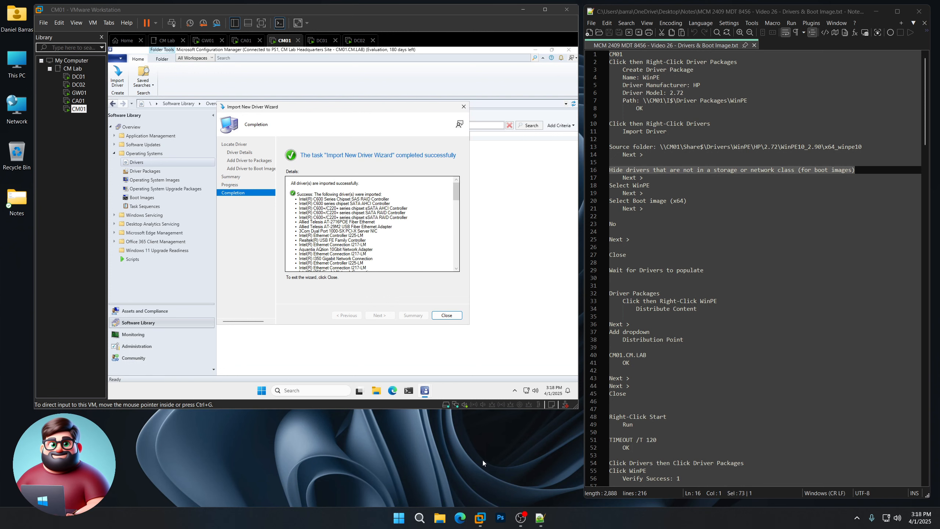
{"action": "left_click", "coordinate": [447, 315]}
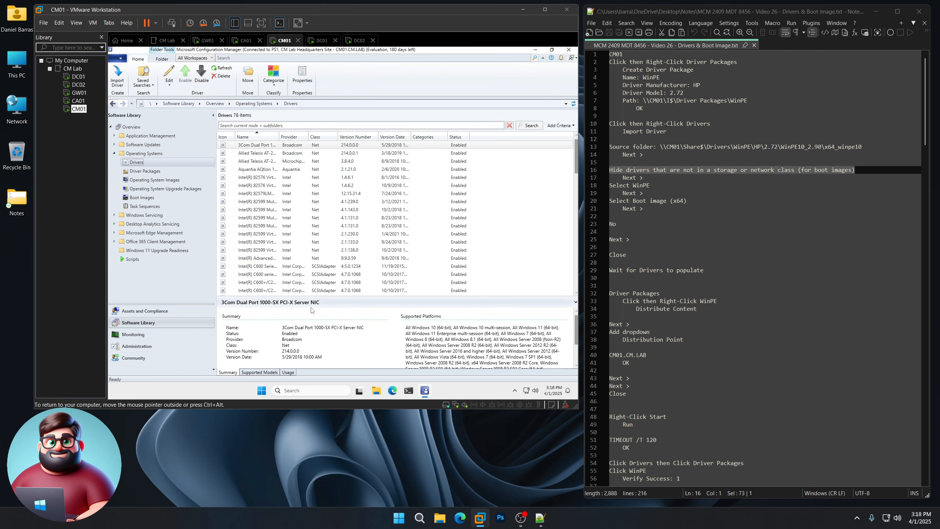
Start distributing the content of the WinPE driver package and proceed to its content destination settings
{"action": "scroll", "coordinate": [678, 196], "scroll_direction": "down", "scroll_amount": 6}
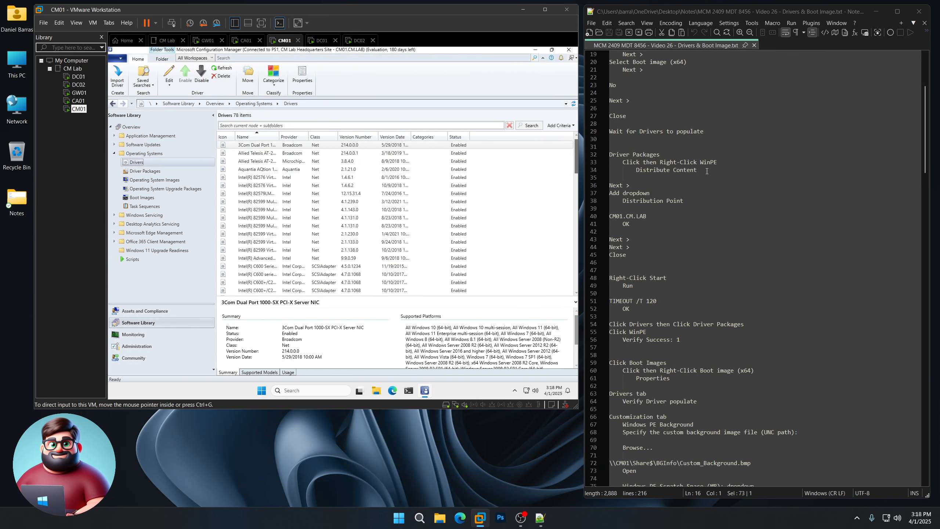
{"action": "left_click_drag", "start_coordinate": [706, 171], "coordinate": [609, 154]}
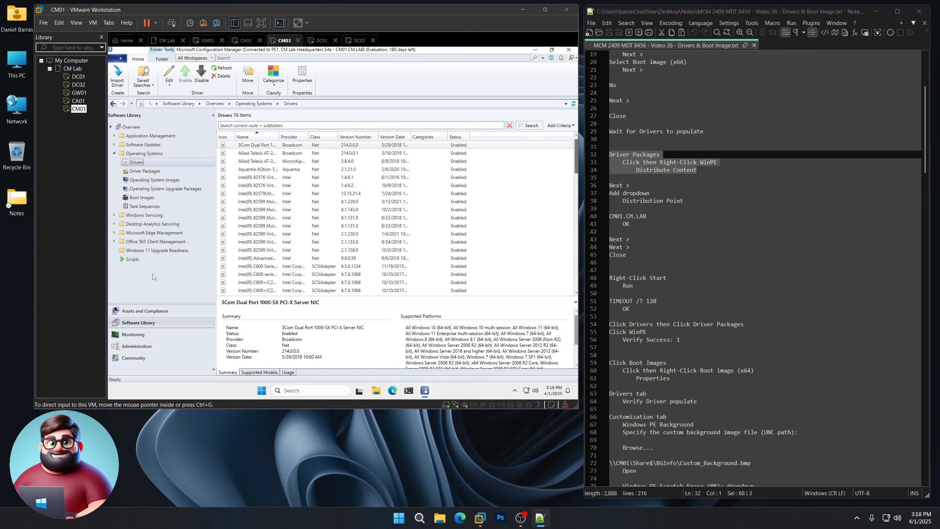
{"action": "left_click", "coordinate": [144, 171]}
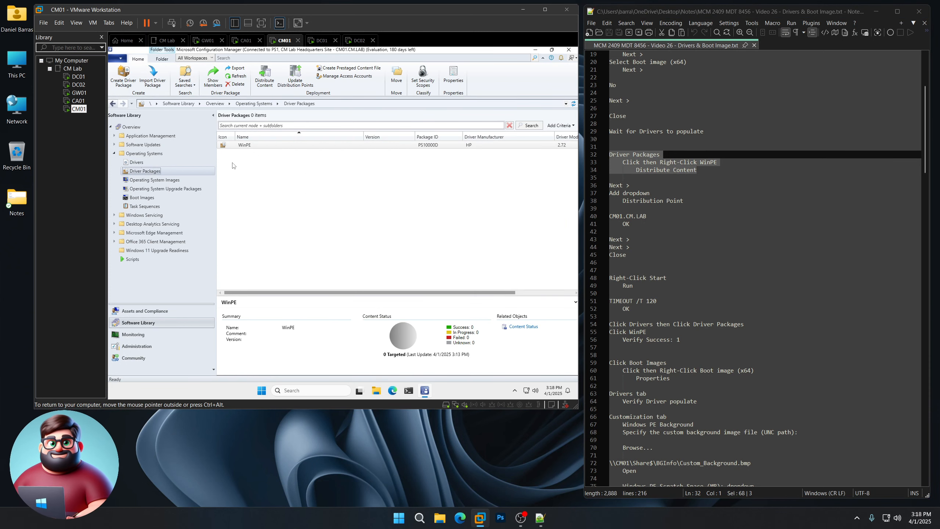
{"action": "left_click", "coordinate": [250, 145]}
{"action": "right_click", "coordinate": [249, 145]}
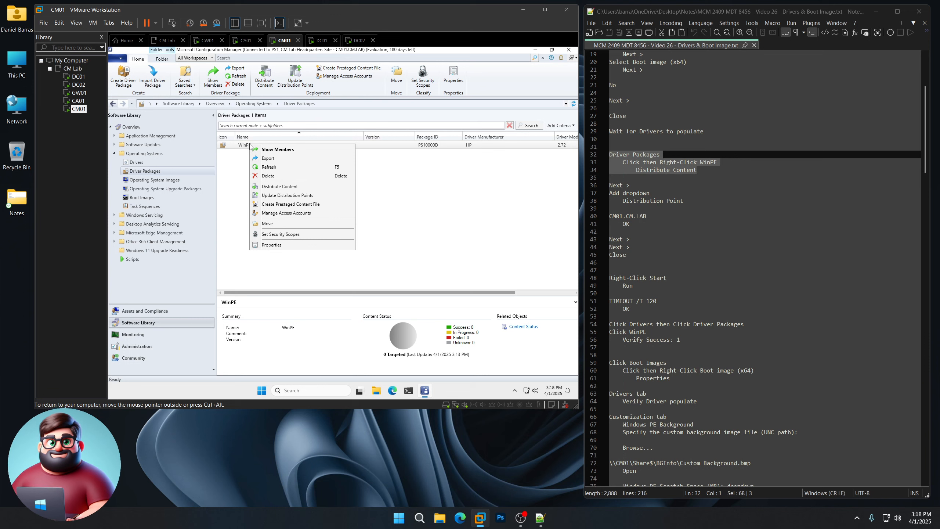
{"action": "left_click", "coordinate": [280, 187]}
{"action": "left_click", "coordinate": [381, 315]}
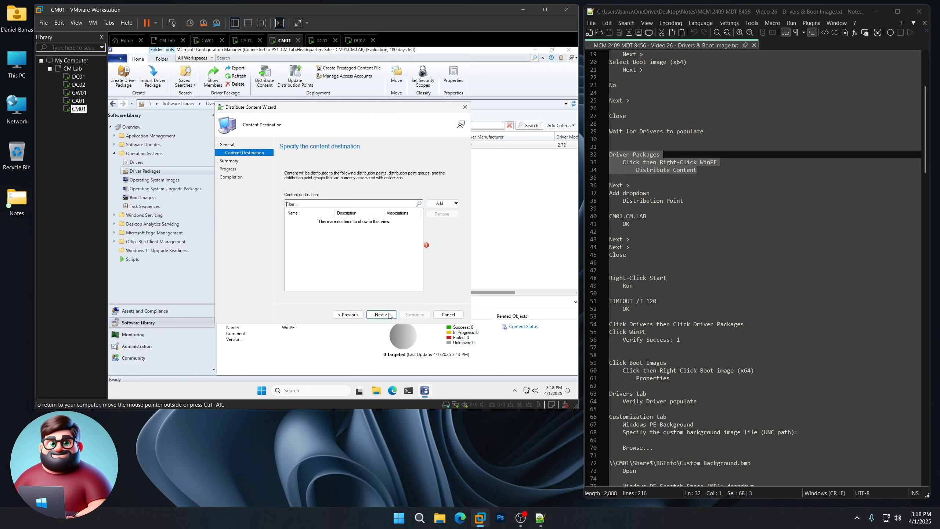
Add the distribution point CM01.CM.LAB as the content destination and complete the WinPE package distribution
{"action": "left_click", "coordinate": [456, 203]}
{"action": "left_click", "coordinate": [444, 211]}
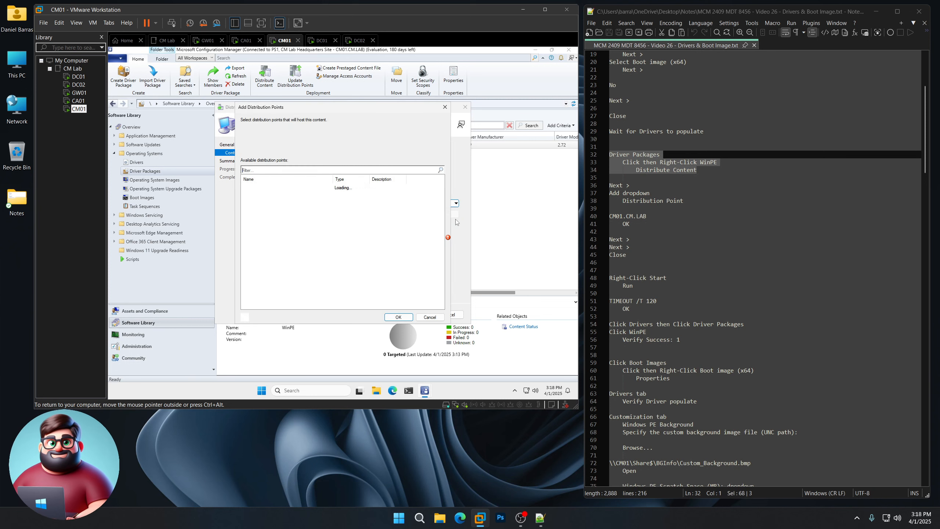
{"action": "left_click", "coordinate": [245, 187]}
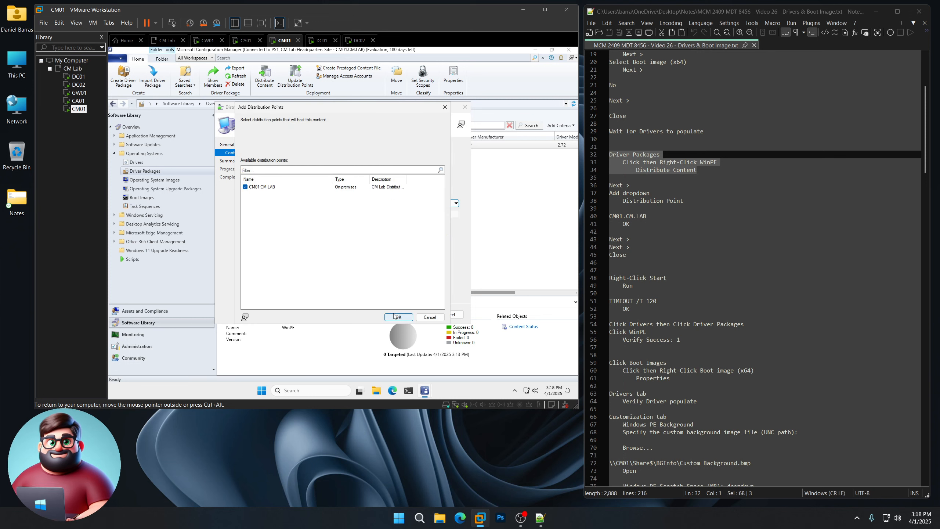
{"action": "left_click", "coordinate": [394, 317]}
{"action": "left_click", "coordinate": [384, 314]}
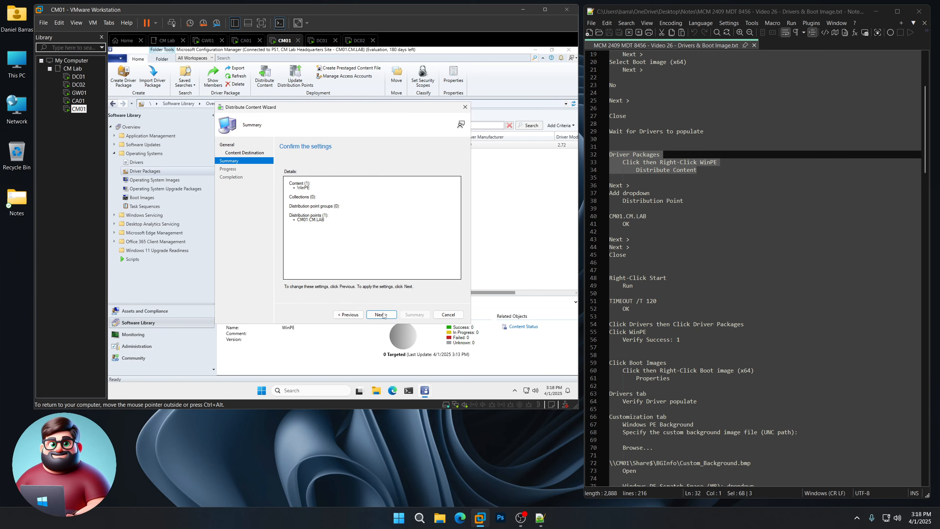
{"action": "left_click", "coordinate": [382, 314]}
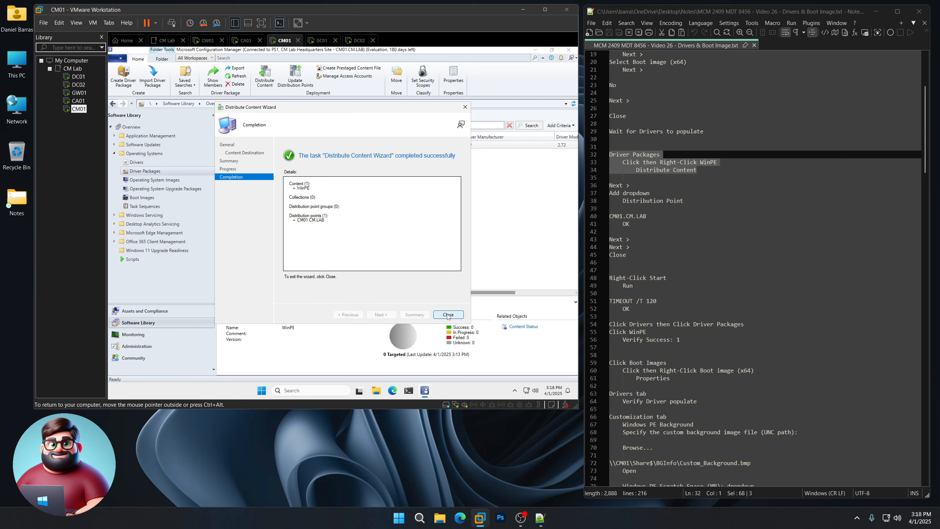
{"action": "left_click", "coordinate": [448, 315]}
Run the command TIMEOUT /T 120 on CM01 to wait for the content distribution
{"action": "right_click", "coordinate": [261, 390]}
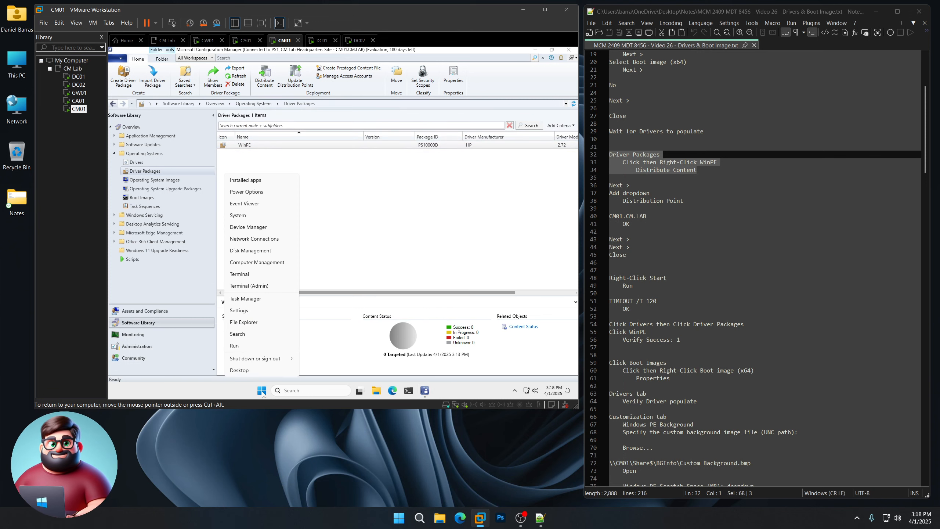
{"action": "left_click", "coordinate": [256, 347]}
{"action": "key", "text": "End"}
{"action": "key", "text": "BackSpace"}
{"action": "key", "text": "BackSpace"}
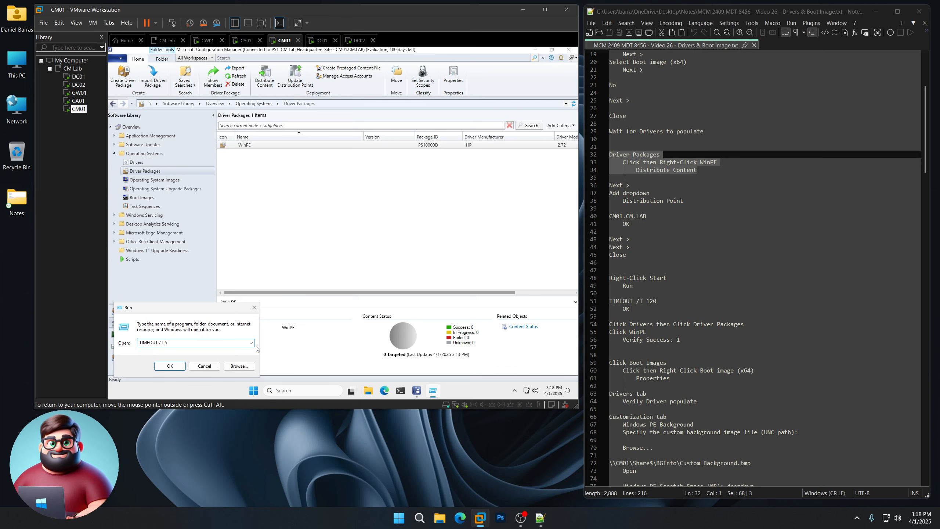
{"action": "type", "text": "120"}
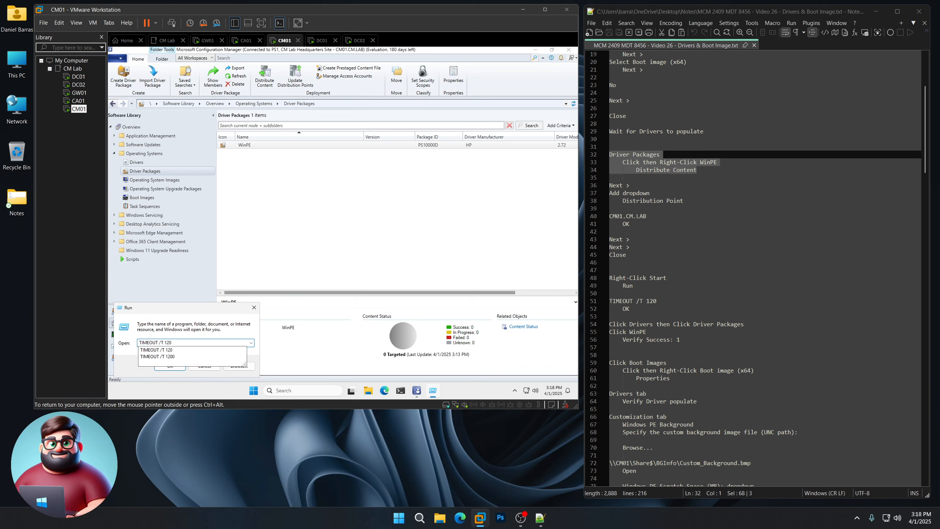
{"action": "key", "text": "Return"}
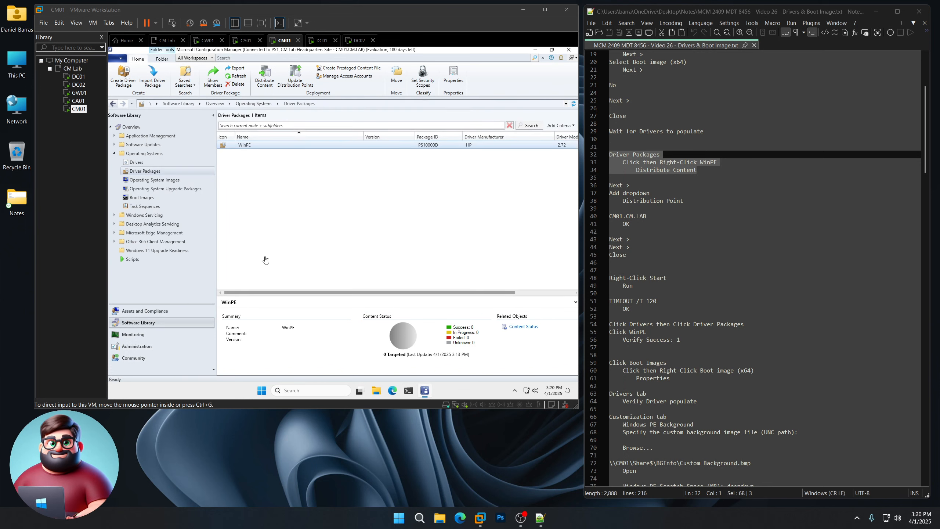
Refresh the Driver Packages list and check the content status of the WinPE package
{"action": "left_click", "coordinate": [135, 163]}
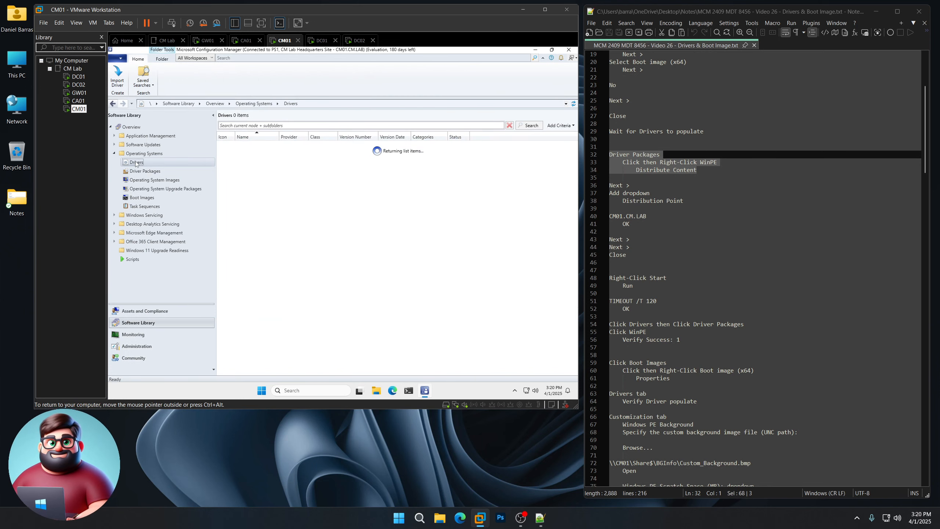
{"action": "left_click", "coordinate": [146, 172]}
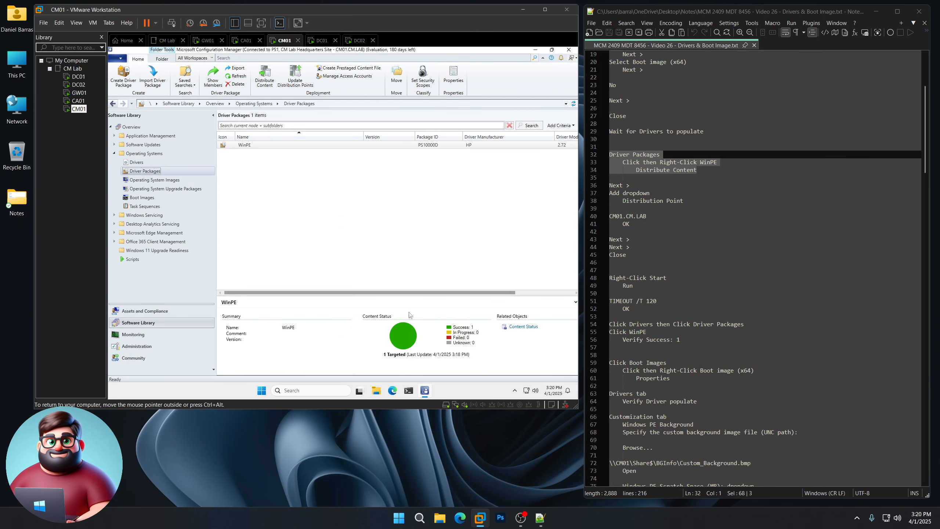
{"action": "scroll", "coordinate": [653, 315], "scroll_direction": "down", "scroll_amount": 7}
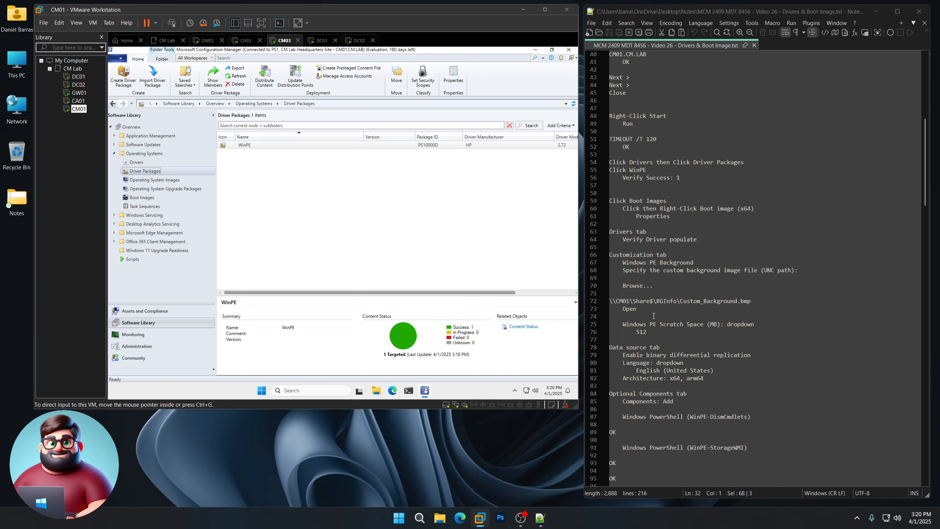
Open the properties of Boot image (x64) and review its list of included drivers
{"action": "left_click", "coordinate": [144, 197]}
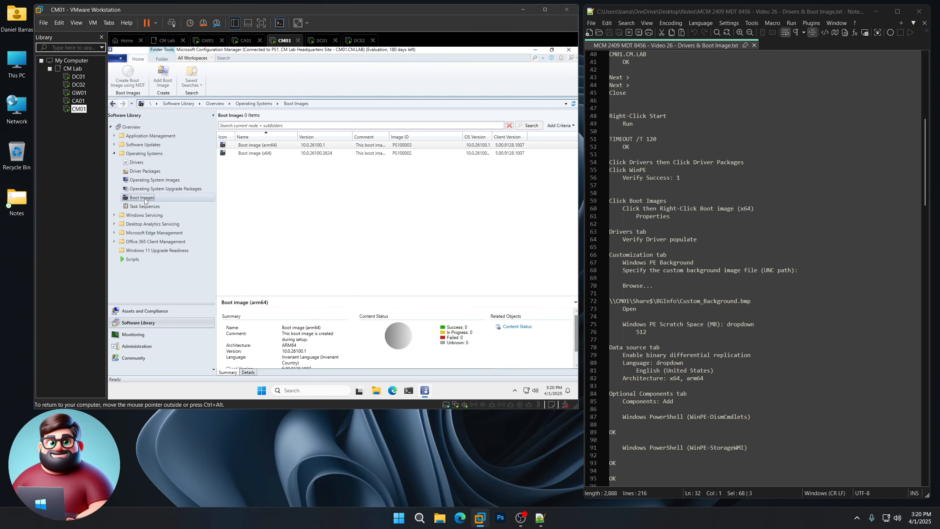
{"action": "left_click", "coordinate": [259, 153]}
{"action": "right_click", "coordinate": [260, 154]}
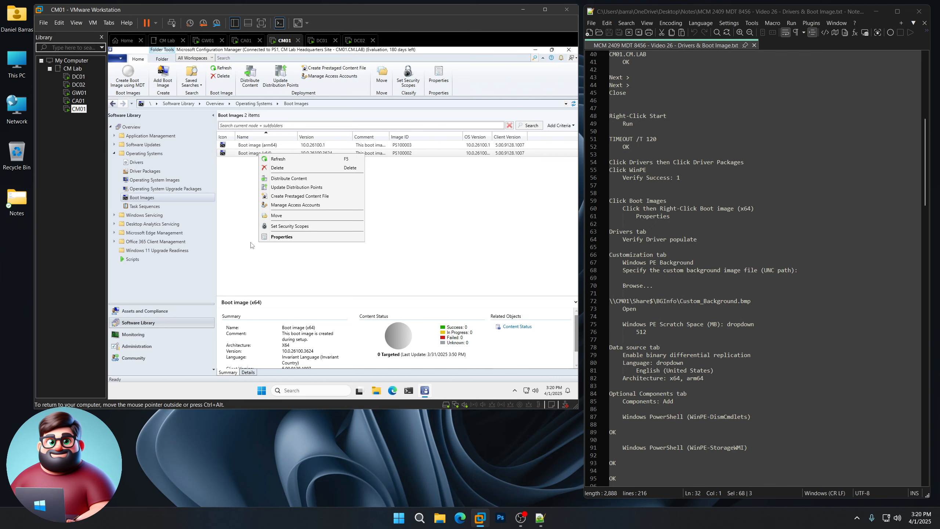
{"action": "left_click", "coordinate": [285, 238]}
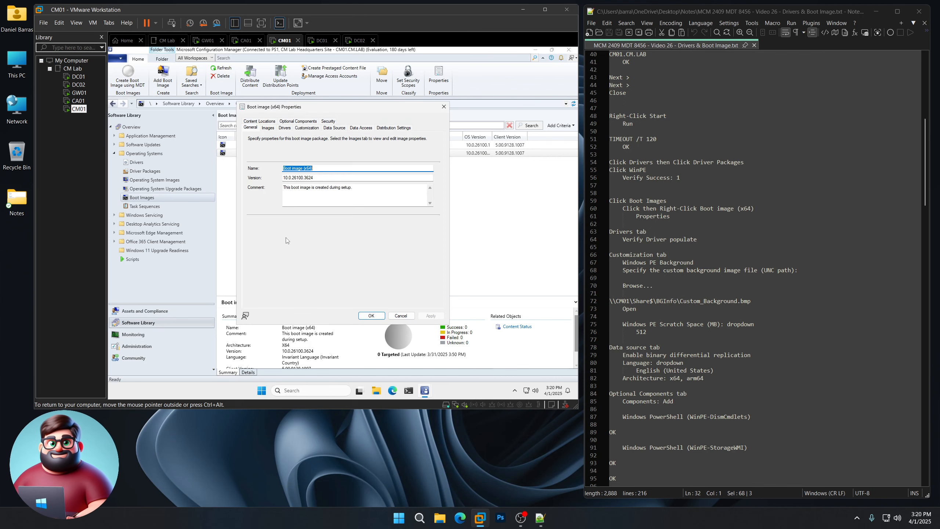
{"action": "left_click", "coordinate": [285, 128]}
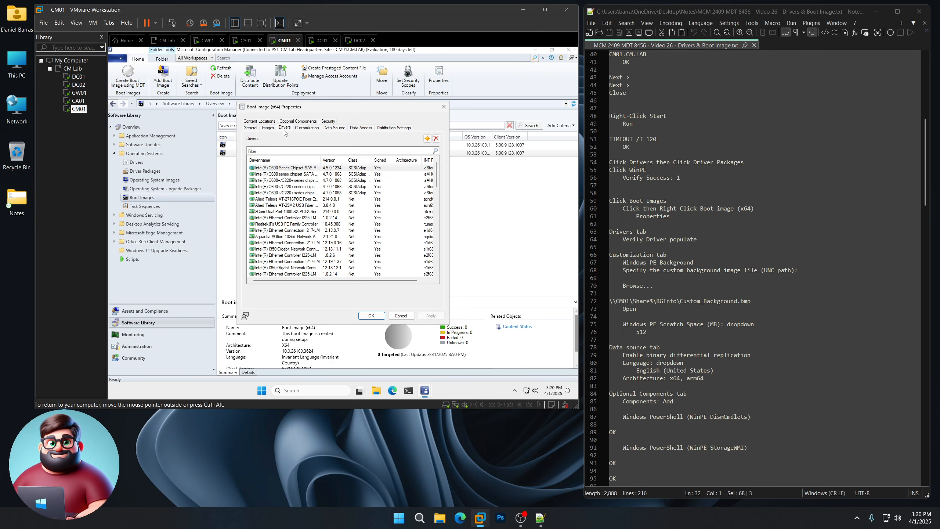
{"action": "scroll", "coordinate": [311, 219], "scroll_direction": "down", "scroll_amount": 10}
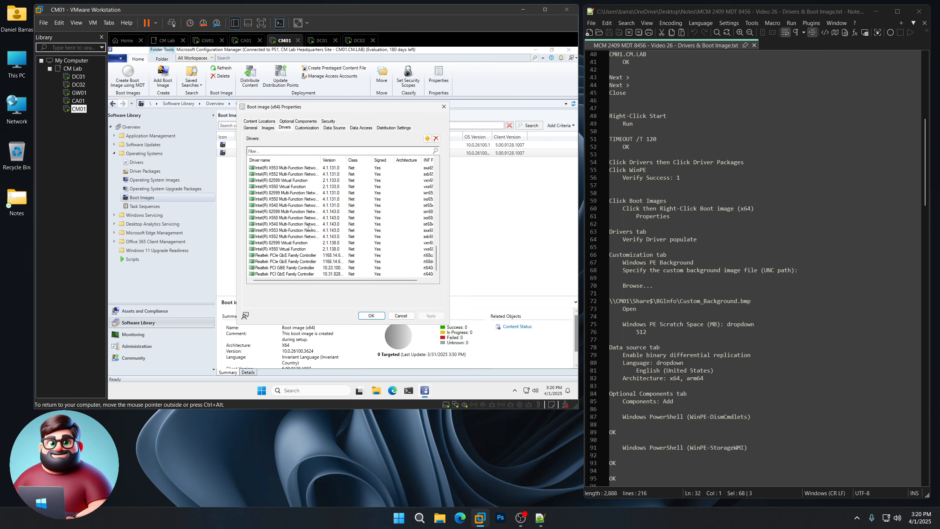
Enable a custom Windows PE background for the boot image, using the file \\CM01\Share$\BGInfo\Custom_Background.bmp
{"action": "left_click", "coordinate": [307, 128]}
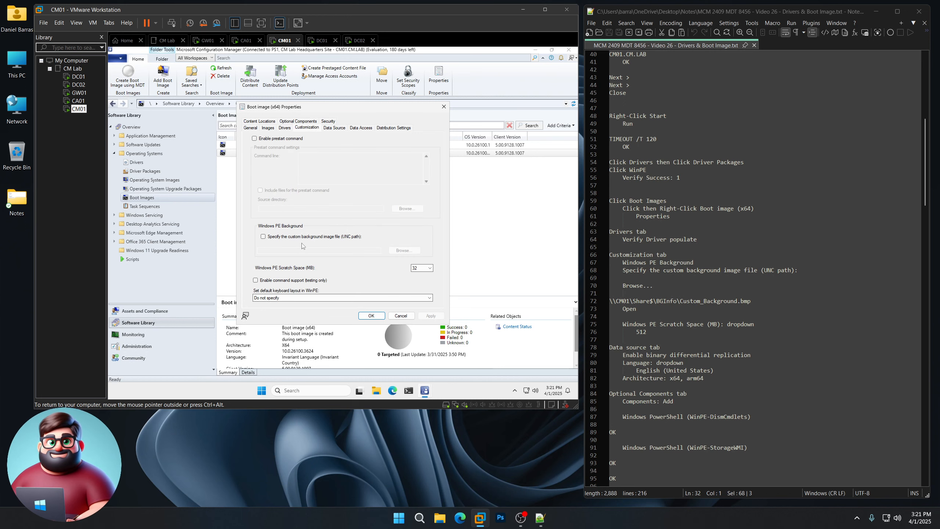
{"action": "left_click", "coordinate": [264, 237]}
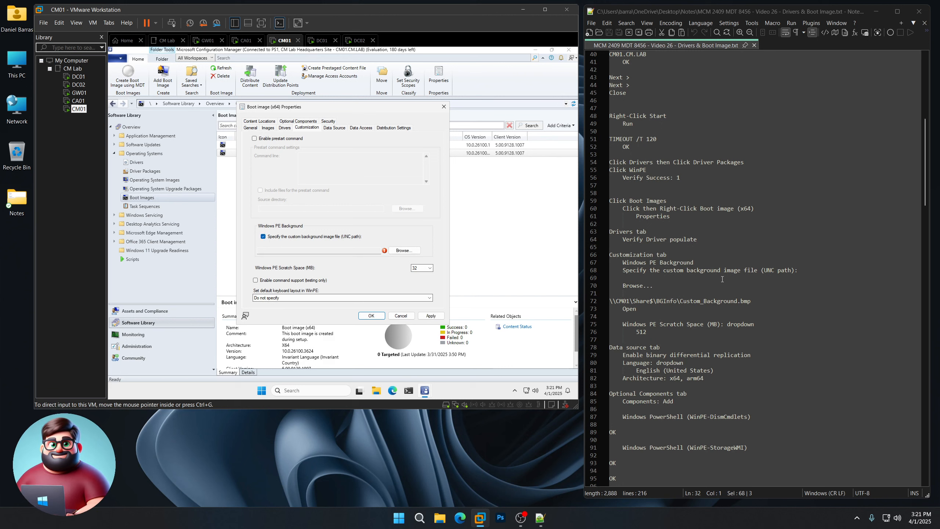
{"action": "left_click_drag", "start_coordinate": [751, 301], "coordinate": [597, 303]}
{"action": "right_click", "coordinate": [627, 302]}
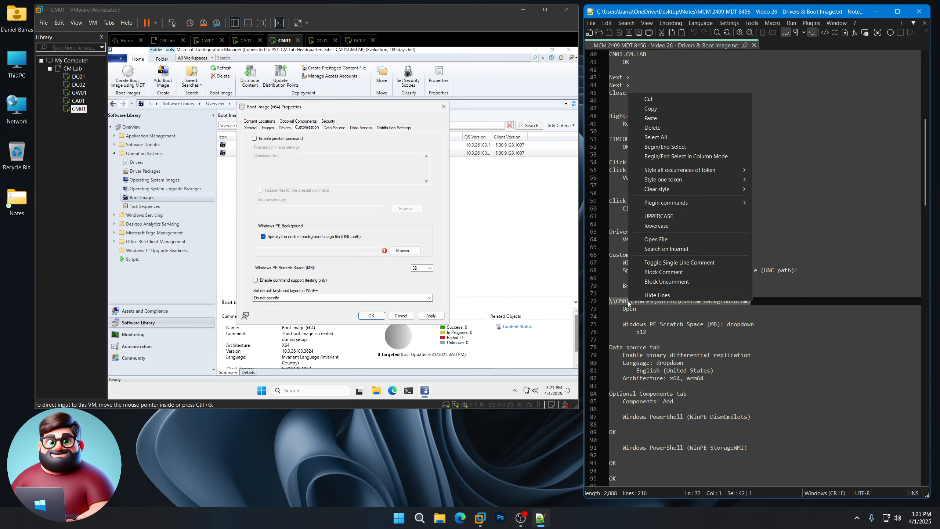
{"action": "left_click", "coordinate": [646, 108]}
{"action": "left_click", "coordinate": [409, 254]}
{"action": "left_click", "coordinate": [409, 253]}
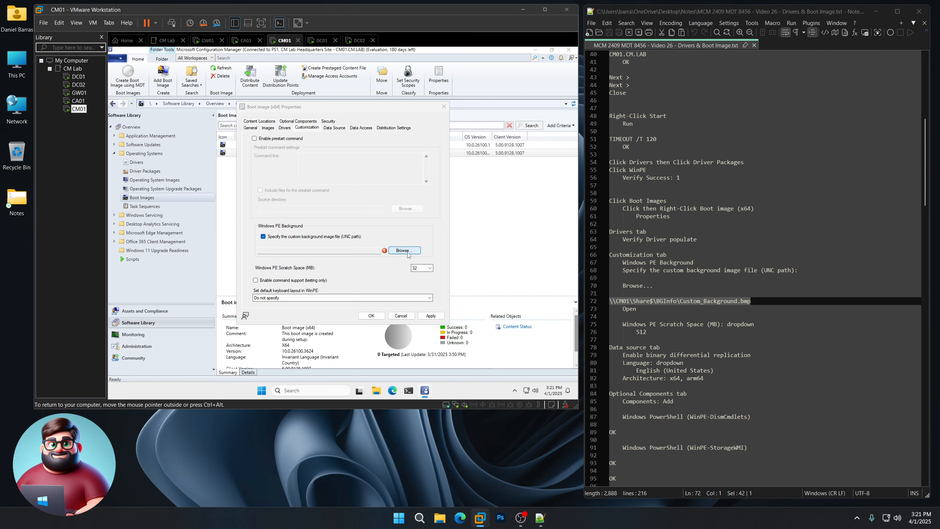
{"action": "key", "text": "ctrl+v"}
{"action": "left_click", "coordinate": [409, 275]}
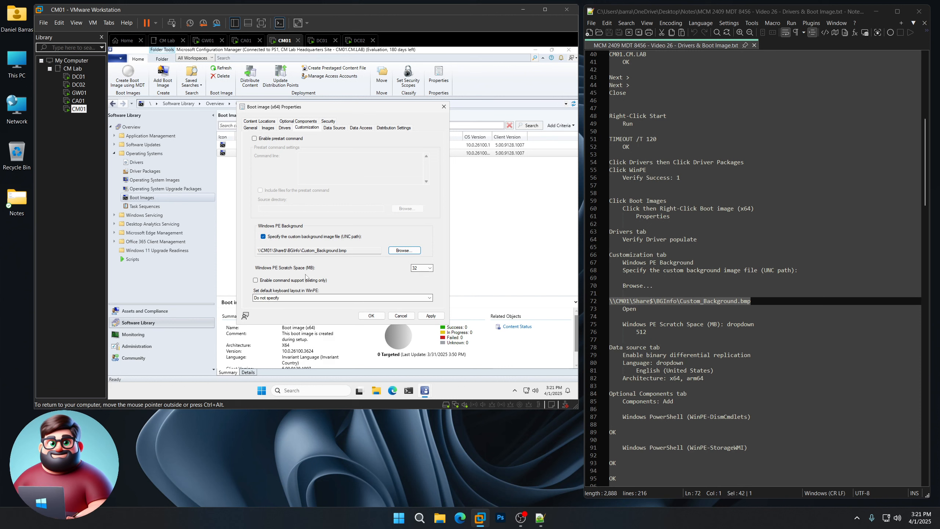
Set the boot image's Windows PE scratch space to 512 MB
{"action": "left_click", "coordinate": [429, 268]}
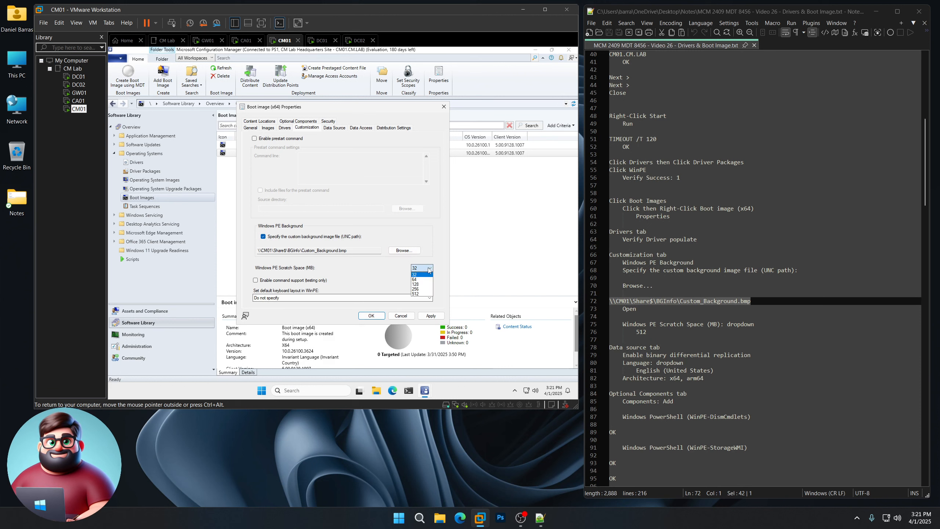
{"action": "left_click", "coordinate": [418, 294]}
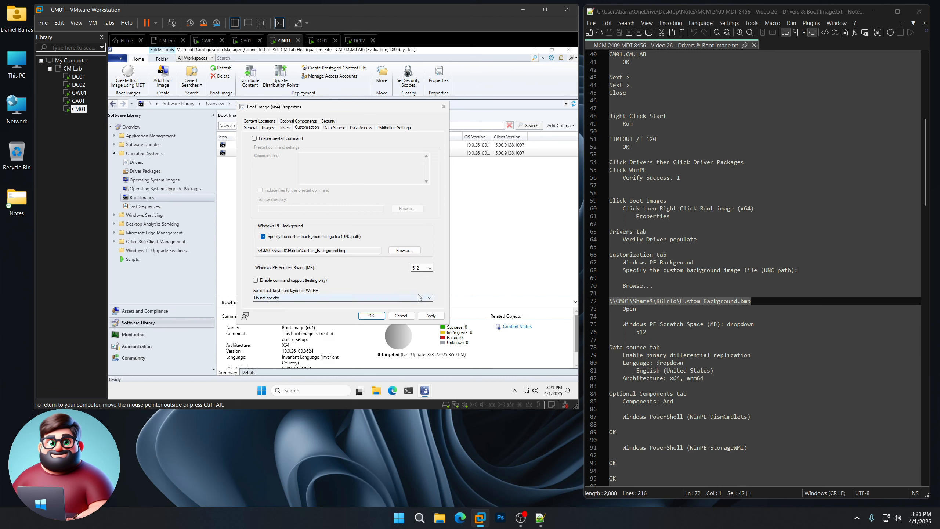
{"action": "scroll", "coordinate": [696, 336], "scroll_direction": "down", "scroll_amount": 8}
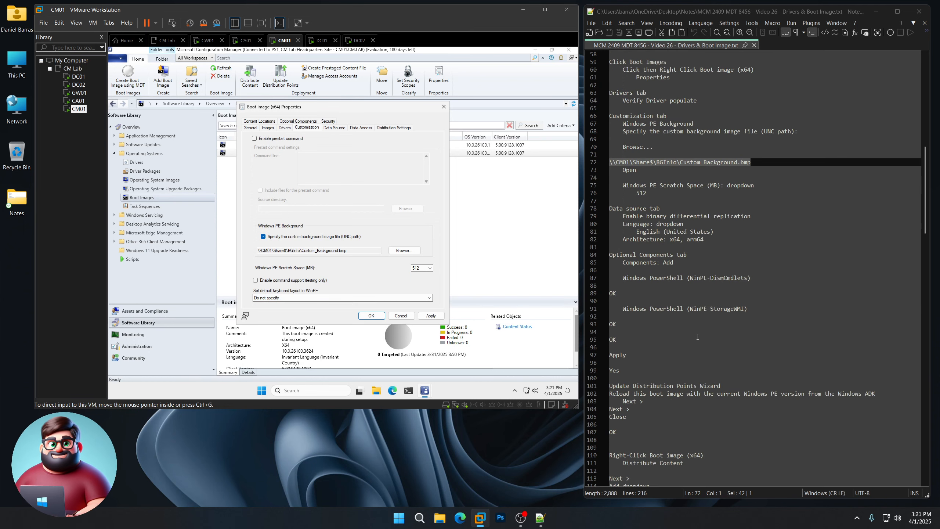
In the boot image's data source settings, set the language to English (United States) and the architecture to x64, arm64
{"action": "left_click", "coordinate": [335, 127]}
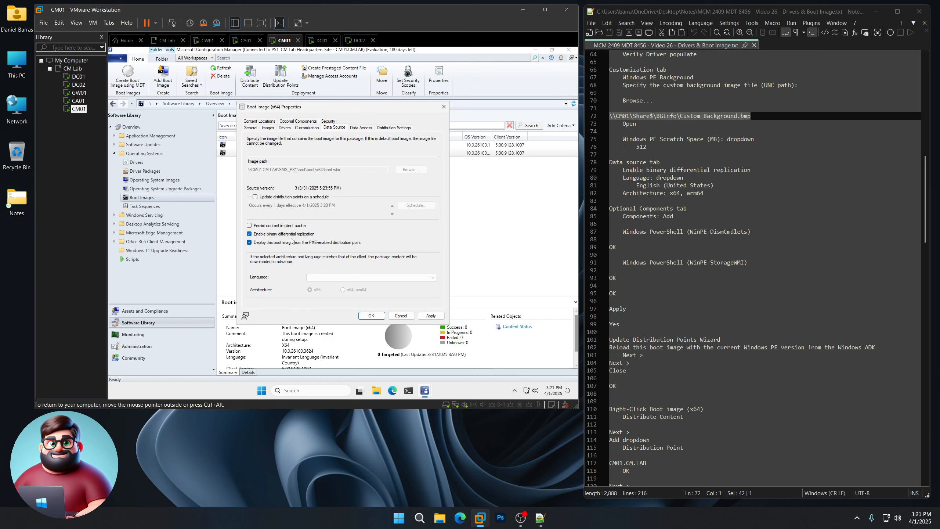
{"action": "left_click", "coordinate": [433, 277]}
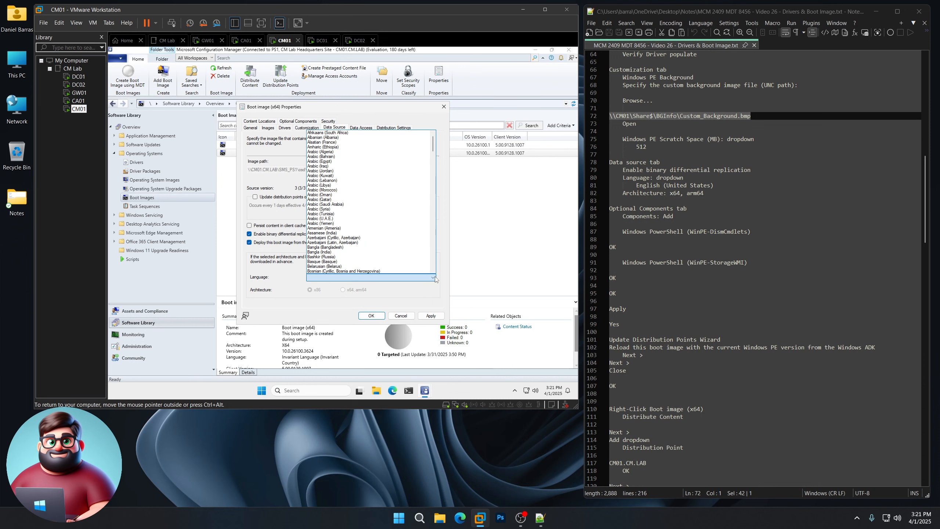
{"action": "scroll", "coordinate": [401, 212], "scroll_direction": "down", "scroll_amount": 15}
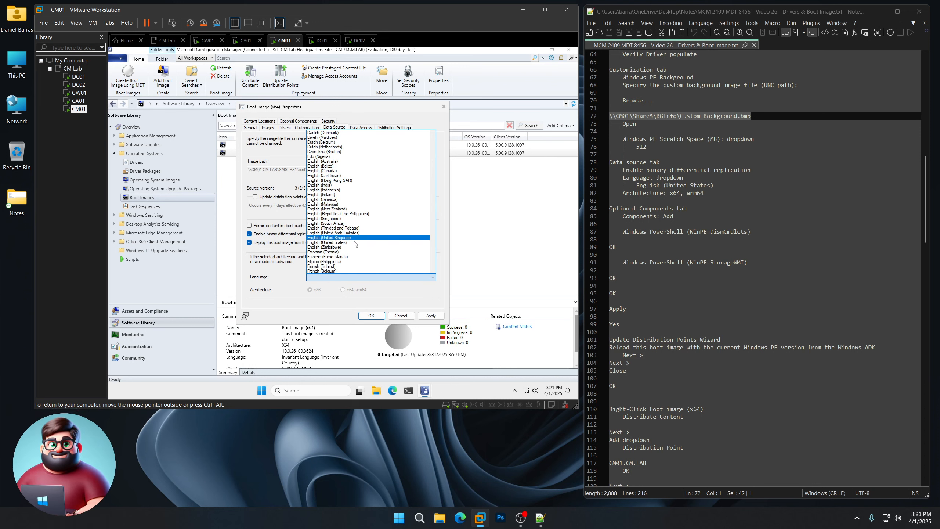
{"action": "left_click", "coordinate": [401, 242]}
{"action": "left_click", "coordinate": [343, 291]}
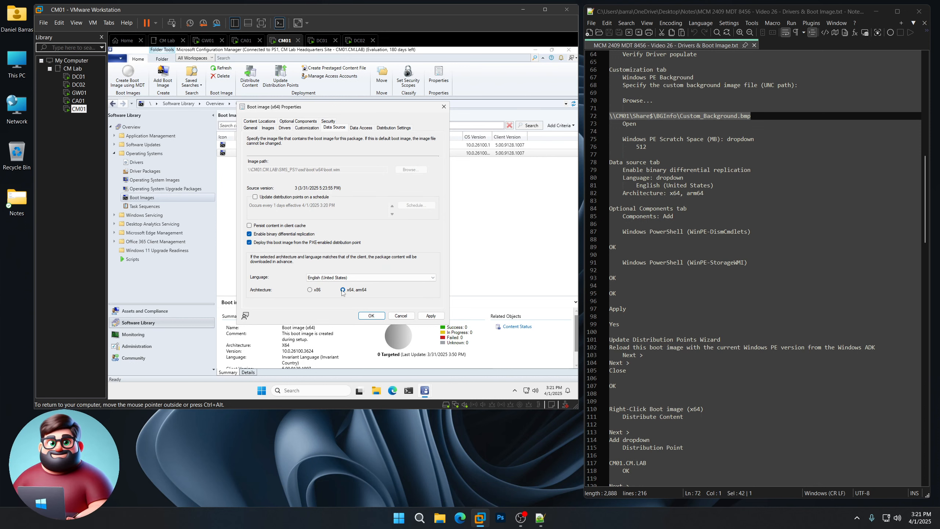
Add the optional components WinPE-DismCmdlets and WinPE-StorageWMI to the boot image, accepting their required dependencies
{"action": "left_click", "coordinate": [300, 122]}
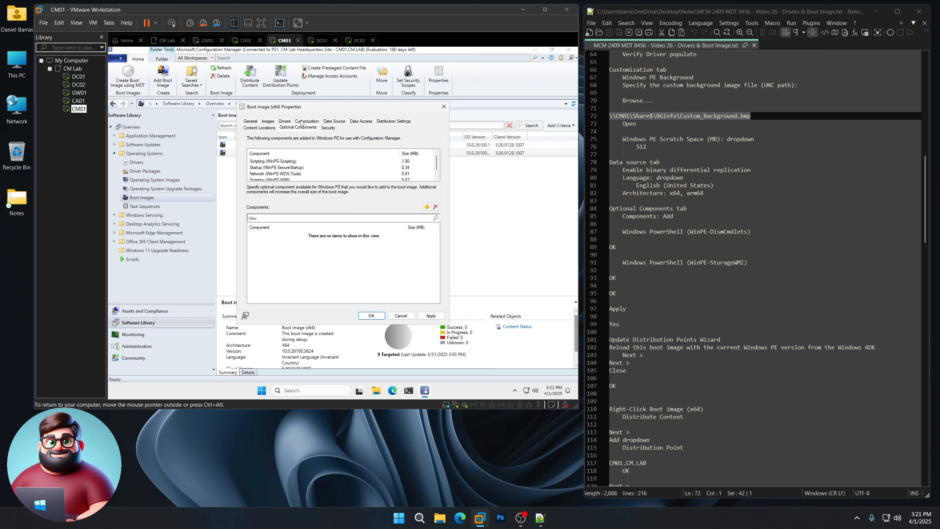
{"action": "left_click", "coordinate": [426, 207]}
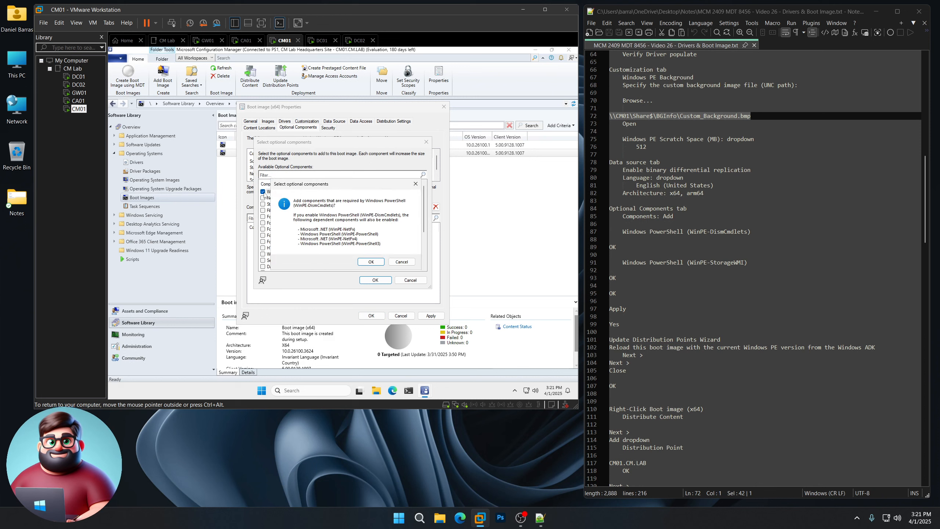
{"action": "left_click", "coordinate": [373, 262]}
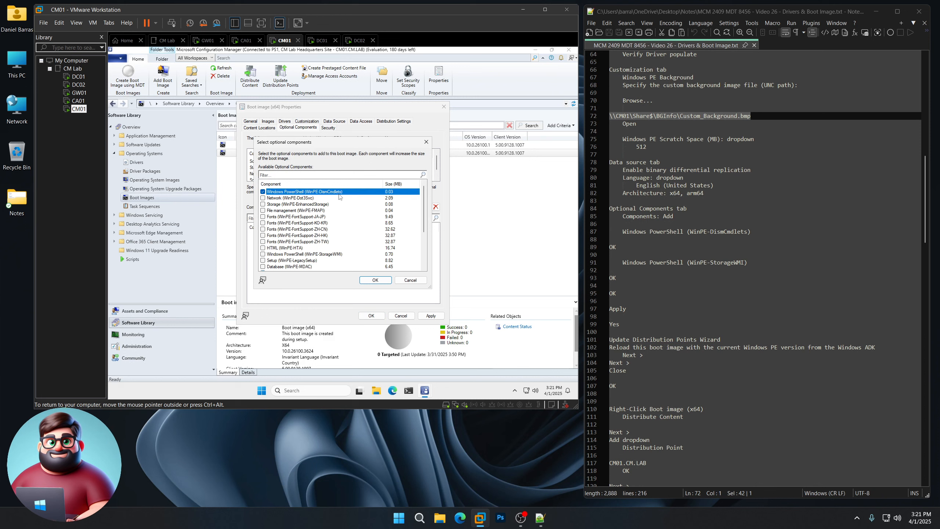
{"action": "left_click", "coordinate": [263, 254]}
{"action": "left_click", "coordinate": [372, 261]}
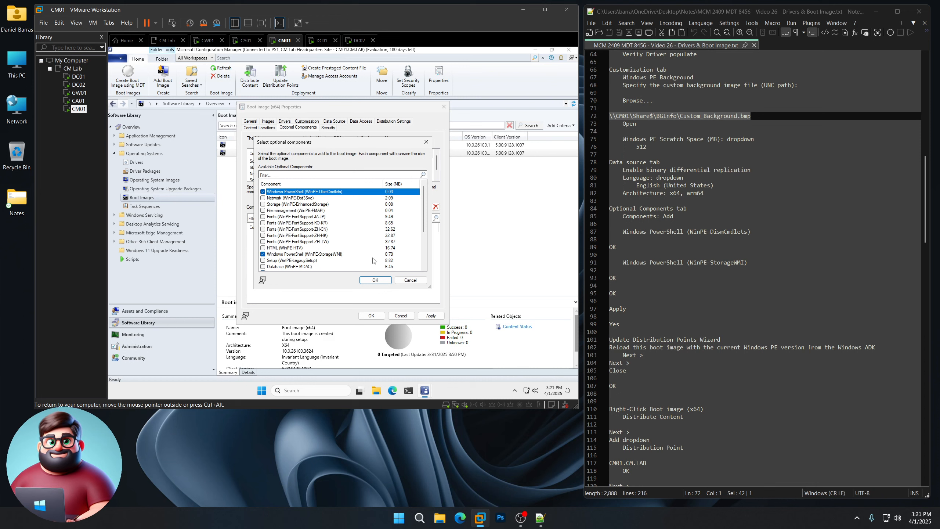
{"action": "left_click", "coordinate": [376, 281]}
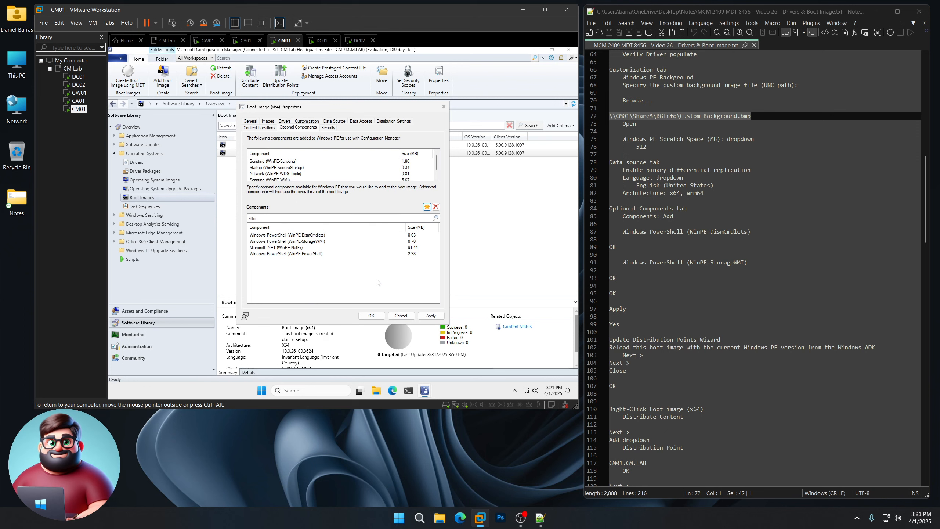
Save the boot image changes and update distribution points, reloading the image with the current Windows PE version from the Windows ADK
{"action": "left_click", "coordinate": [371, 315]}
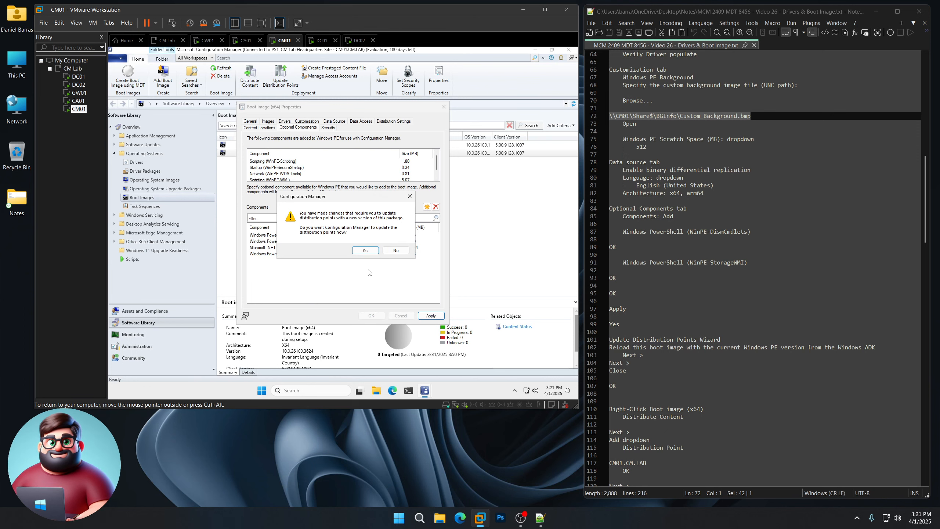
{"action": "left_click", "coordinate": [365, 250]}
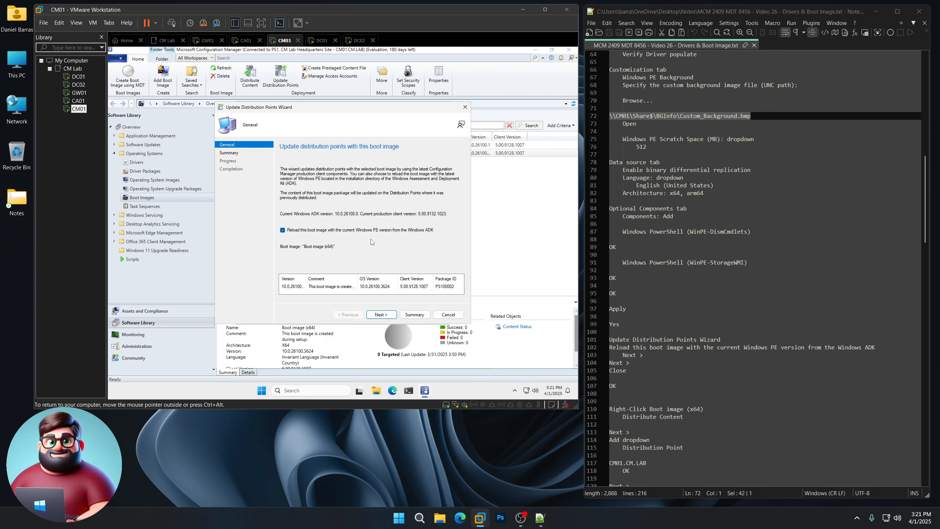
{"action": "scroll", "coordinate": [766, 270], "scroll_direction": "down", "scroll_amount": 9}
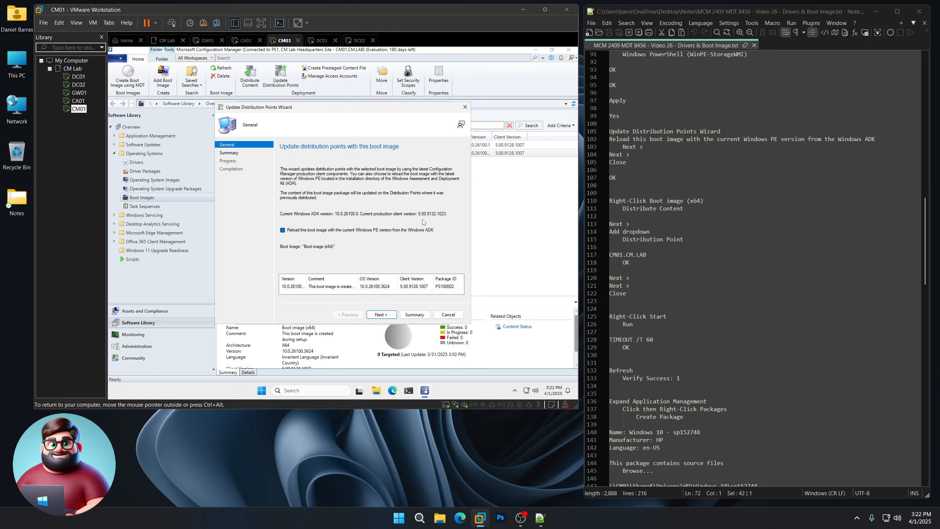
{"action": "left_click", "coordinate": [383, 315]}
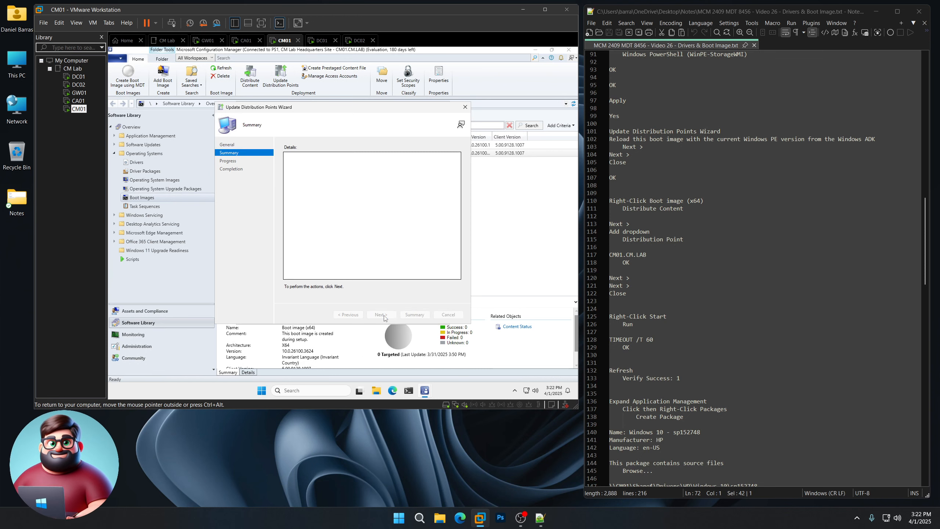
{"action": "left_click", "coordinate": [383, 315]}
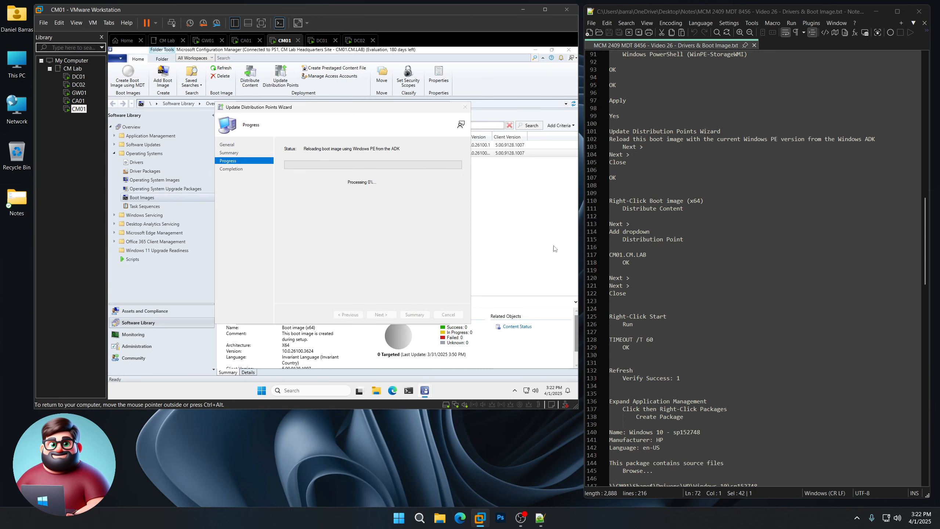
{"action": "left_click_drag", "start_coordinate": [626, 162], "coordinate": [598, 162]}
{"action": "left_click", "coordinate": [461, 441]}
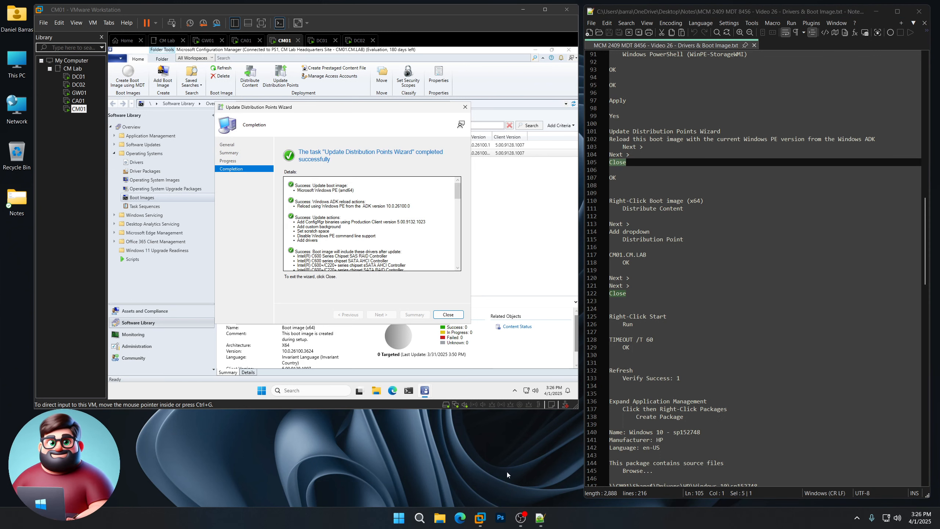
{"action": "left_click", "coordinate": [384, 293]}
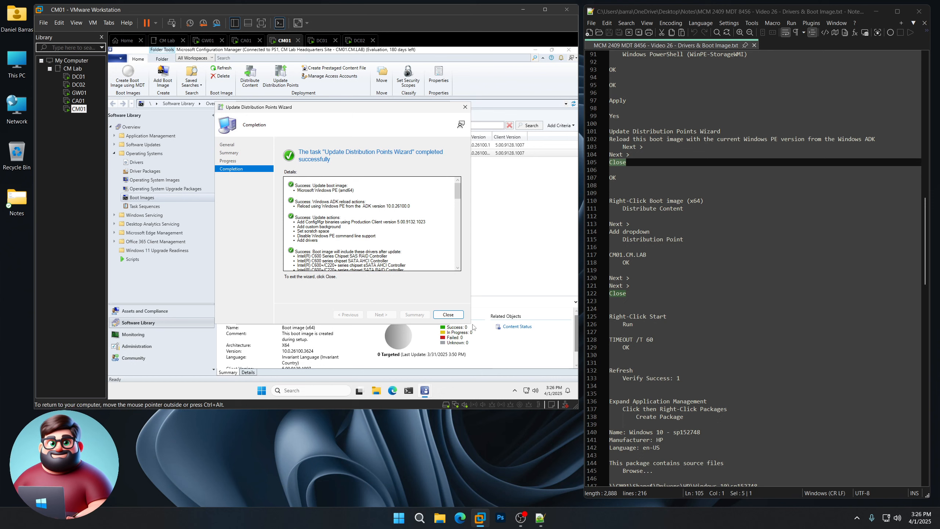
{"action": "left_click", "coordinate": [449, 315]}
Distribute the content of Boot image (x64) to the distribution point CM01.CM.LAB and close the completed wizard
{"action": "scroll", "coordinate": [722, 231], "scroll_direction": "down", "scroll_amount": 2}
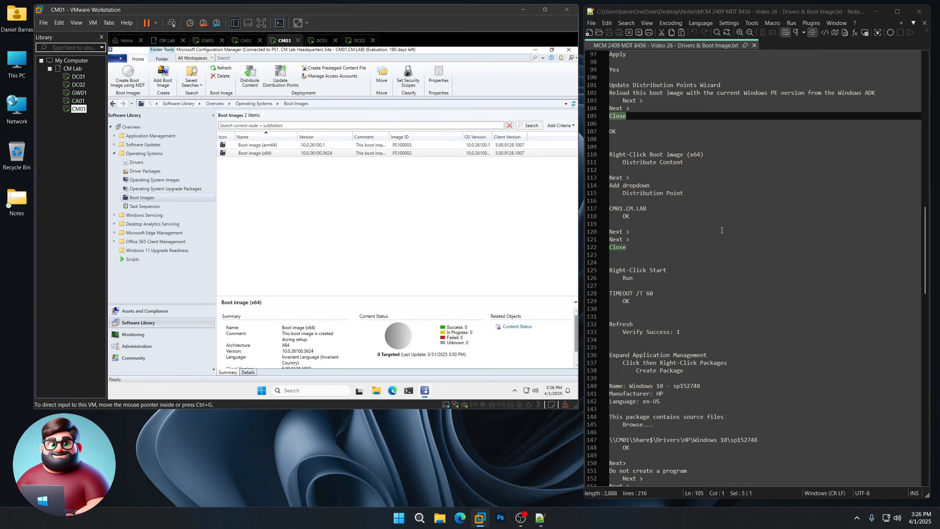
{"action": "left_click_drag", "start_coordinate": [632, 249], "coordinate": [610, 155]}
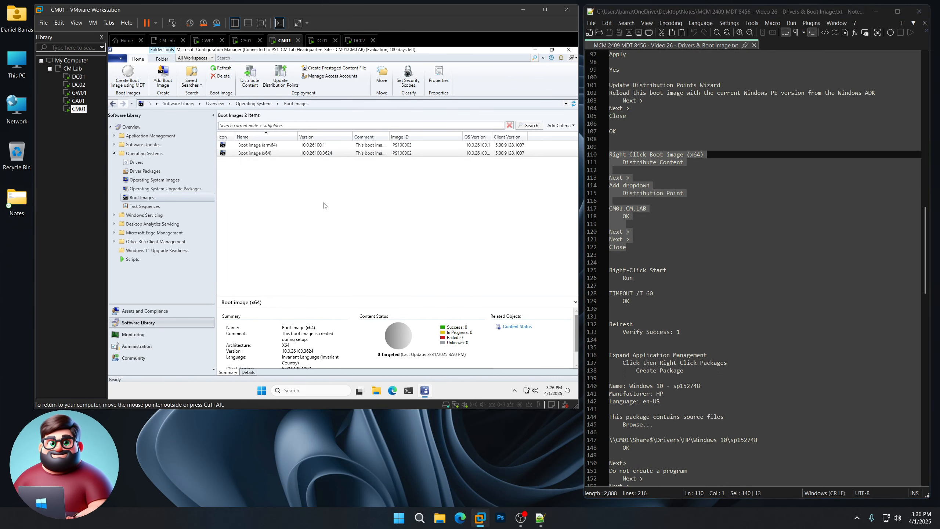
{"action": "left_click", "coordinate": [262, 155]}
{"action": "right_click", "coordinate": [262, 156]}
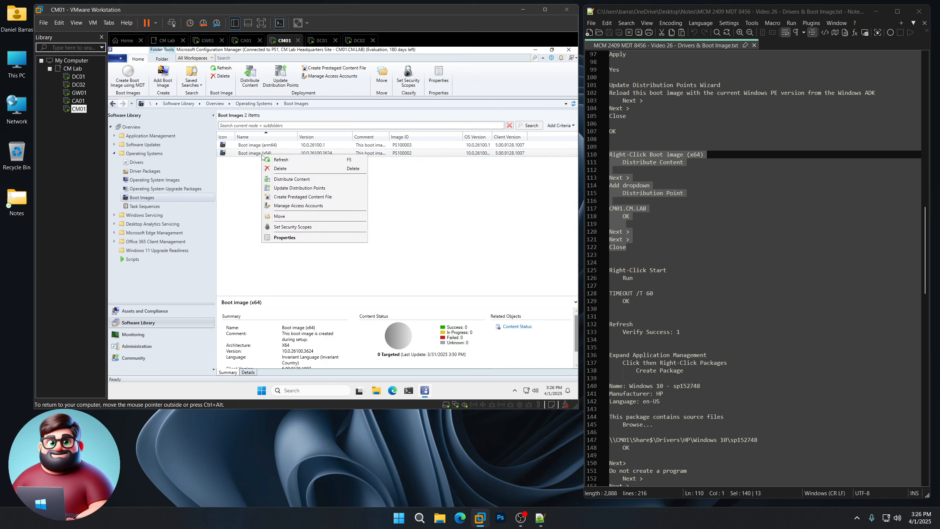
{"action": "left_click", "coordinate": [292, 179]}
{"action": "left_click", "coordinate": [392, 315]}
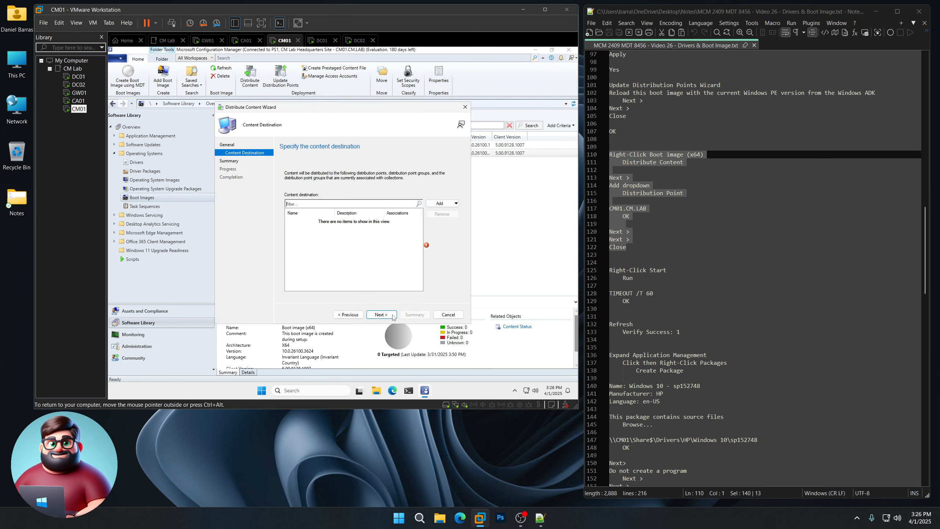
{"action": "left_click", "coordinate": [452, 203]}
{"action": "left_click", "coordinate": [457, 220]}
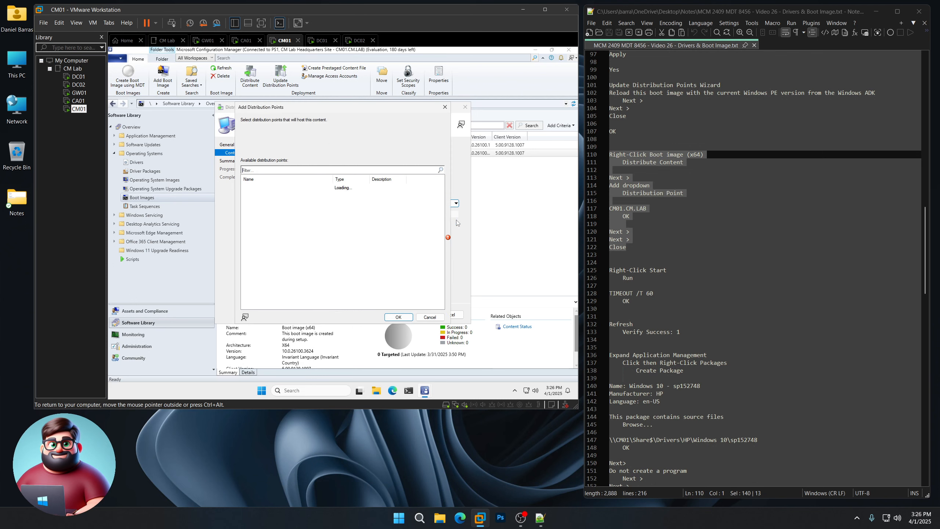
{"action": "left_click", "coordinate": [244, 187]}
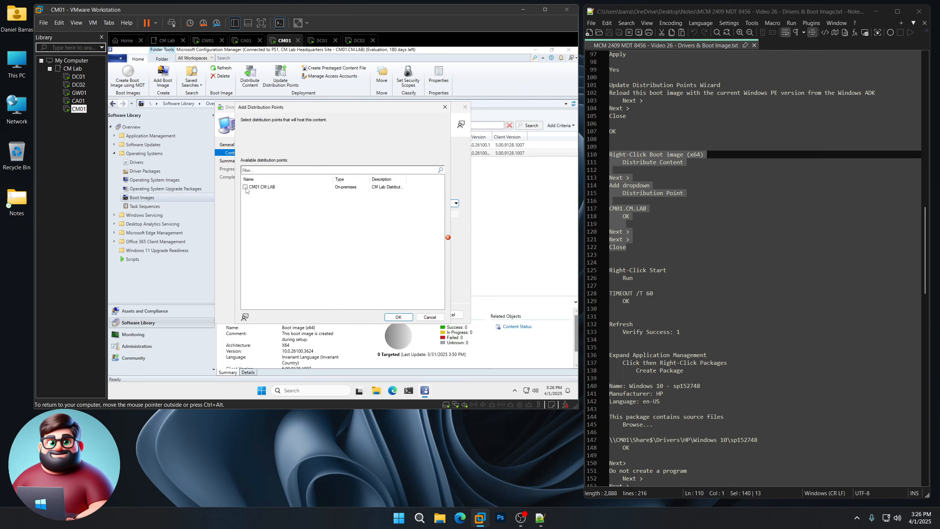
{"action": "left_click", "coordinate": [397, 317]}
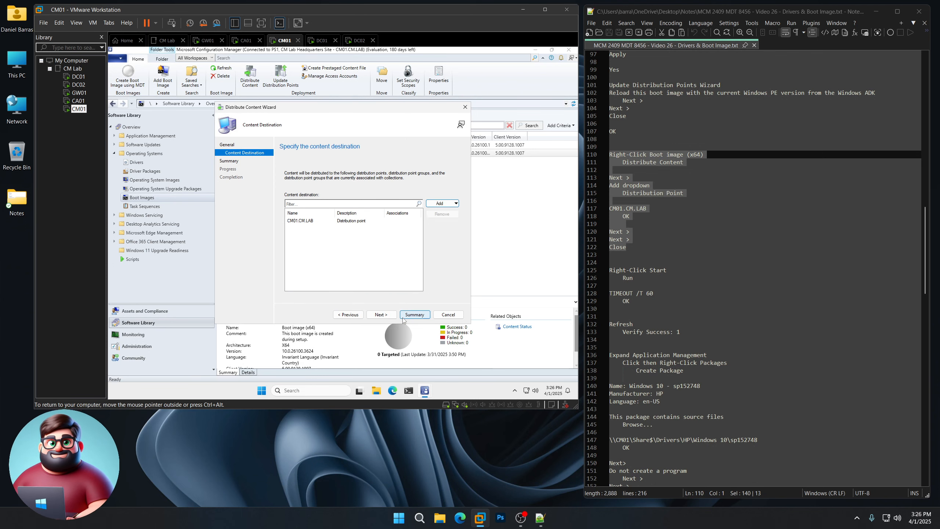
{"action": "left_click", "coordinate": [382, 315]}
{"action": "left_click", "coordinate": [381, 314]}
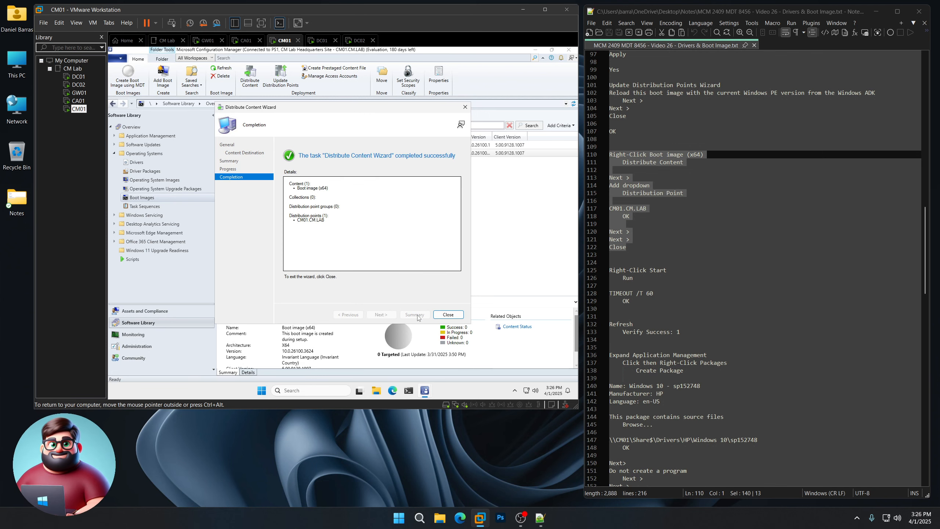
{"action": "left_click", "coordinate": [447, 315]}
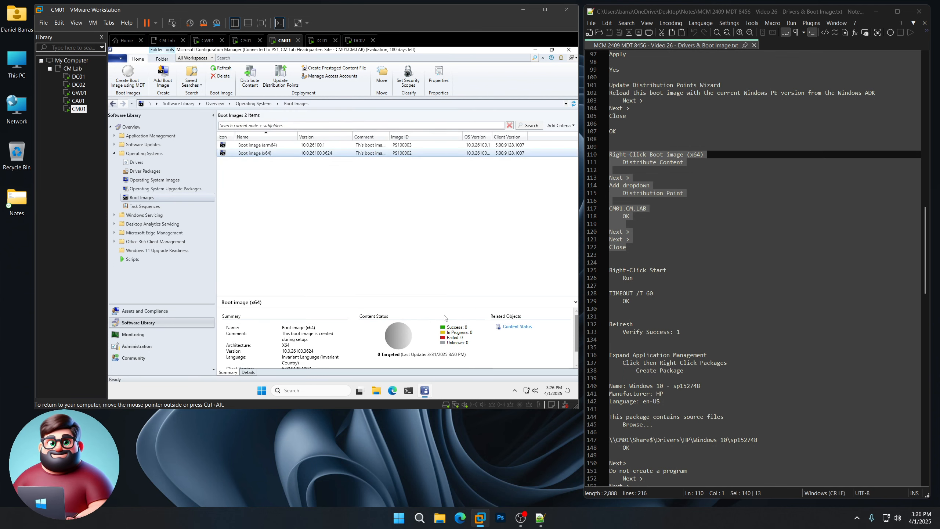
Run the command TIMEOUT /T 60 on the server to wait for the boot image distribution
{"action": "scroll", "coordinate": [755, 266], "scroll_direction": "down", "scroll_amount": 5}
{"action": "right_click", "coordinate": [265, 391]}
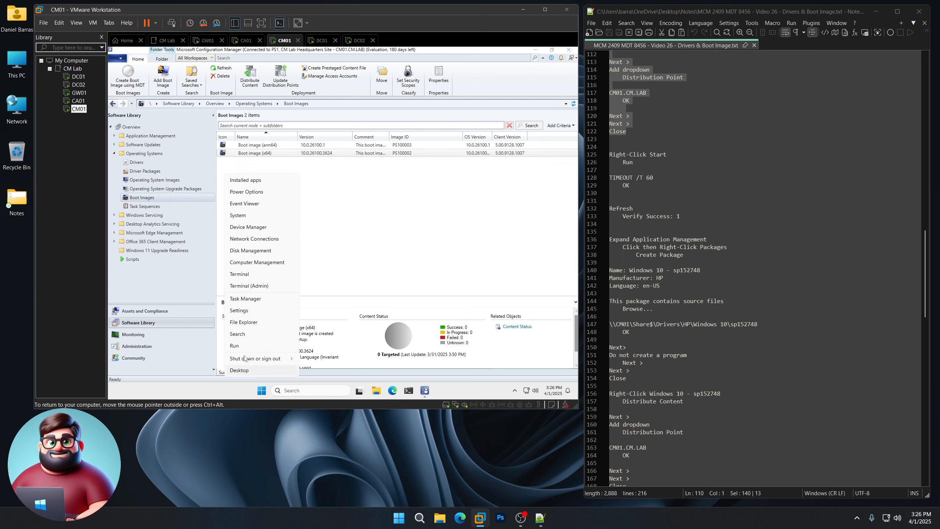
{"action": "left_click", "coordinate": [241, 345]}
{"action": "left_click", "coordinate": [166, 343]}
{"action": "left_click_drag", "start_coordinate": [167, 342], "coordinate": [200, 342]}
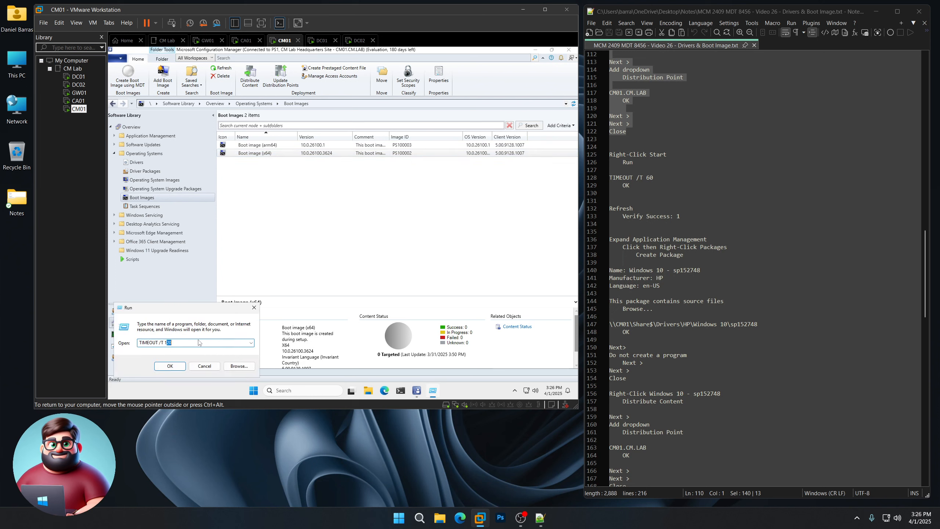
{"action": "key", "text": "BackSpace"}
{"action": "key", "text": "BackSpace"}
{"action": "type", "text": "60"}
{"action": "key", "text": "BackSpace"}
{"action": "type", "text": "0"}
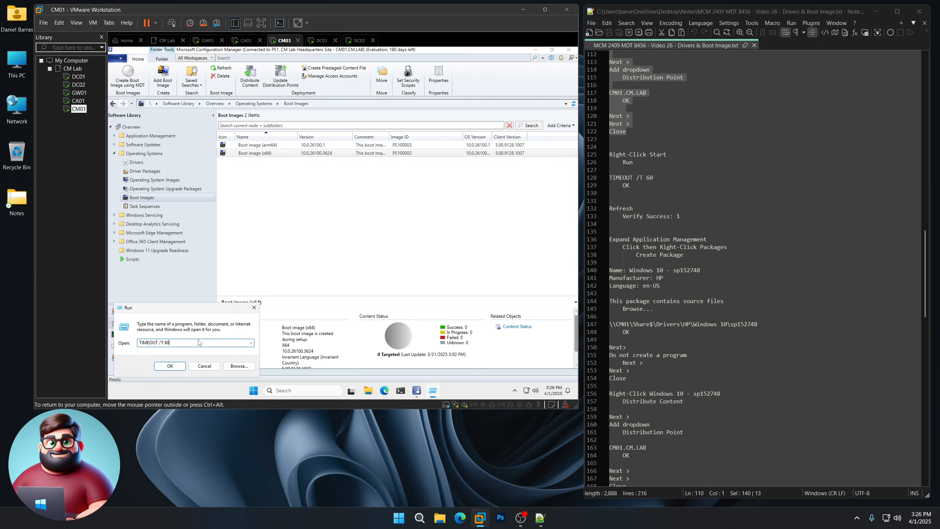
{"action": "key", "text": "Return"}
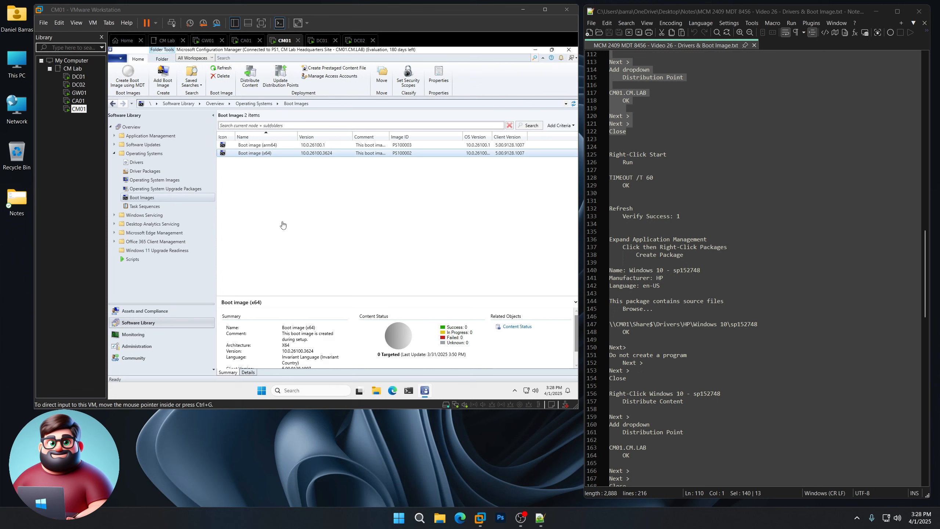
Refresh the boot images list and check the content status of Boot image (x64)
{"action": "left_click", "coordinate": [316, 203]}
{"action": "left_click", "coordinate": [223, 68]}
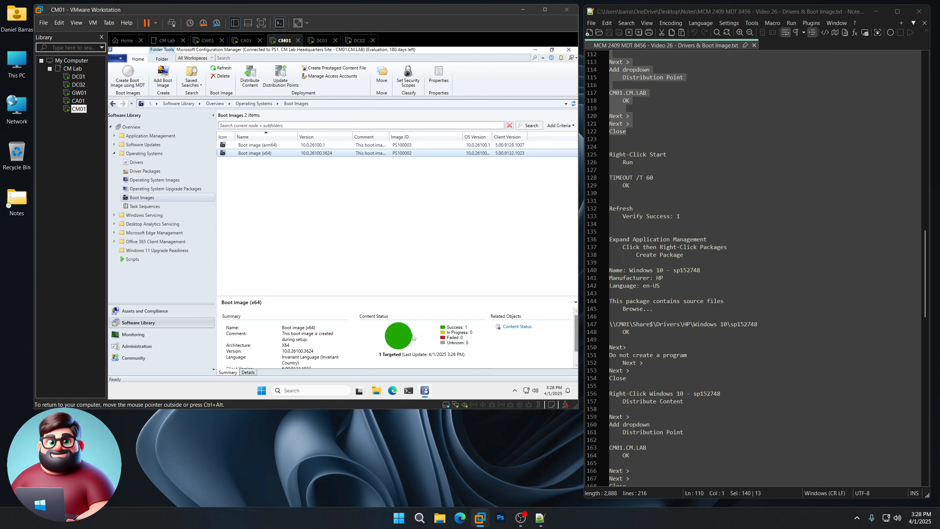
{"action": "scroll", "coordinate": [640, 257], "scroll_direction": "down", "scroll_amount": 5}
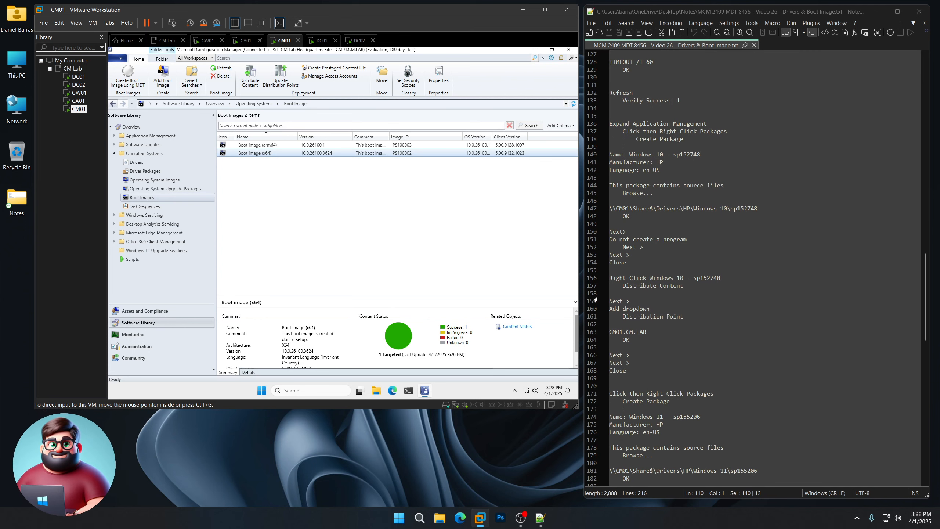
Start a new package under Application Management named "Windows 10 - sp152748", with manufacturer HP and language en-US
{"action": "left_click", "coordinate": [114, 136]}
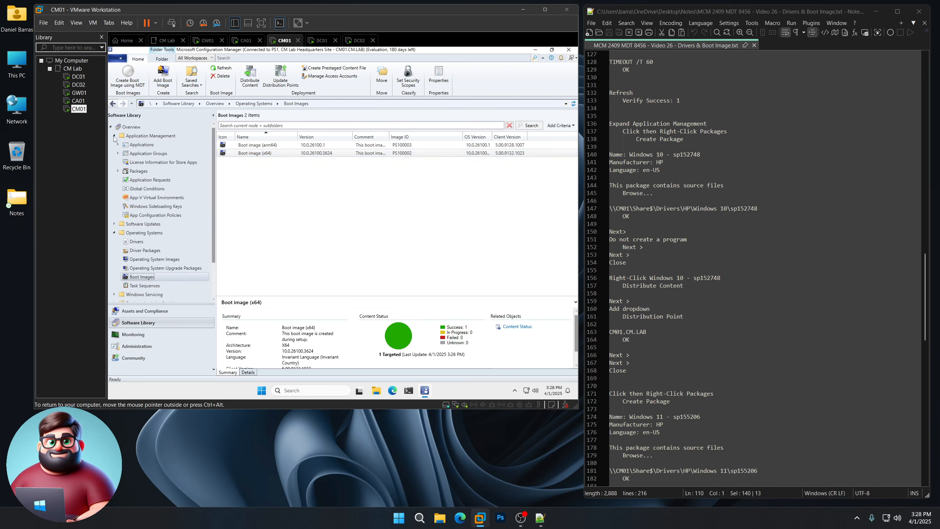
{"action": "left_click", "coordinate": [142, 172]}
{"action": "right_click", "coordinate": [143, 171]}
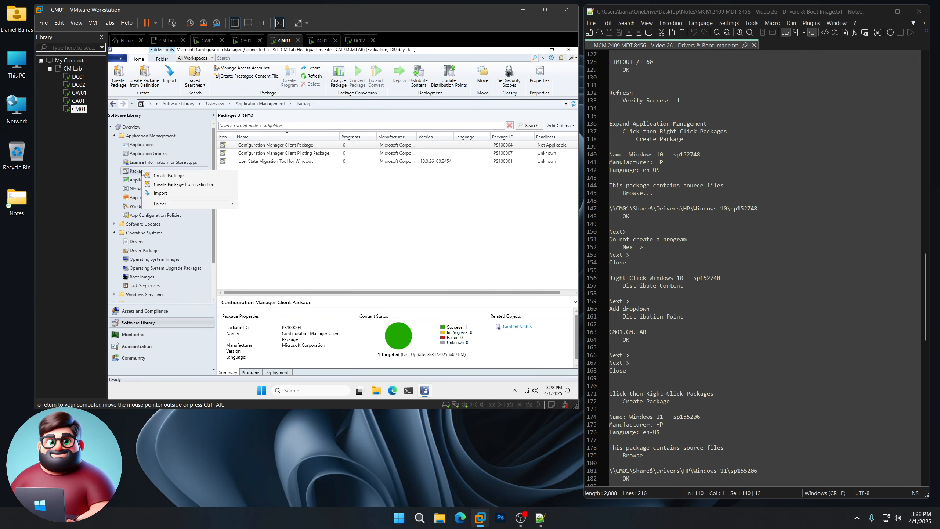
{"action": "left_click", "coordinate": [180, 174]}
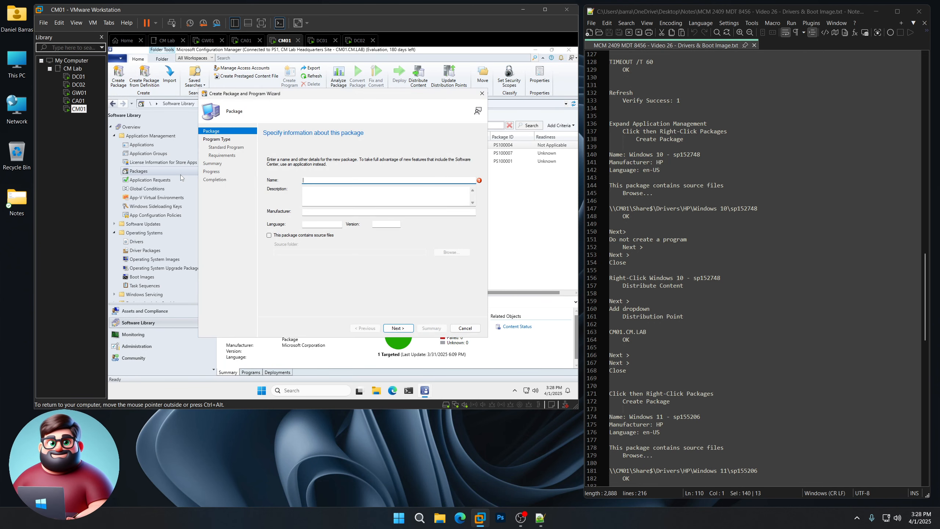
{"action": "left_click_drag", "start_coordinate": [701, 154], "coordinate": [629, 153]}
{"action": "right_click", "coordinate": [639, 153]}
{"action": "left_click", "coordinate": [658, 170]}
{"action": "left_click", "coordinate": [346, 181]}
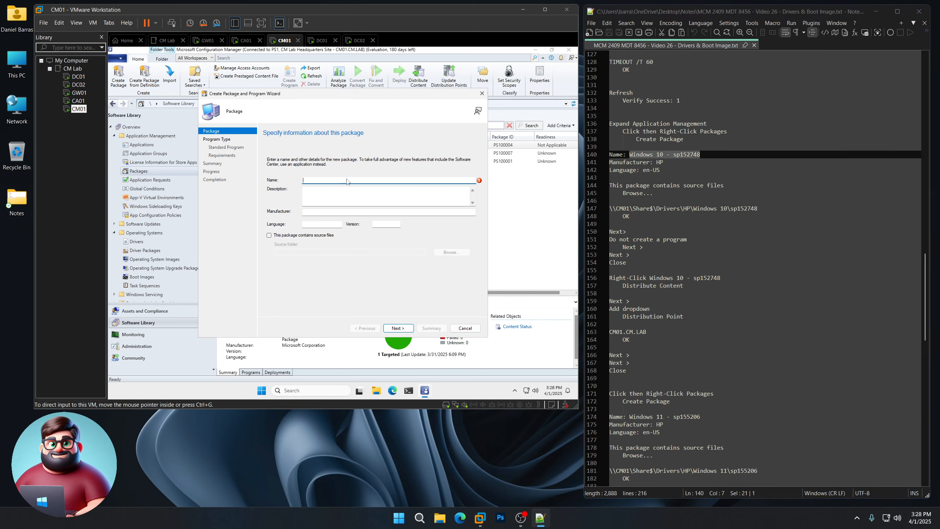
{"action": "key", "text": "ctrl+v"}
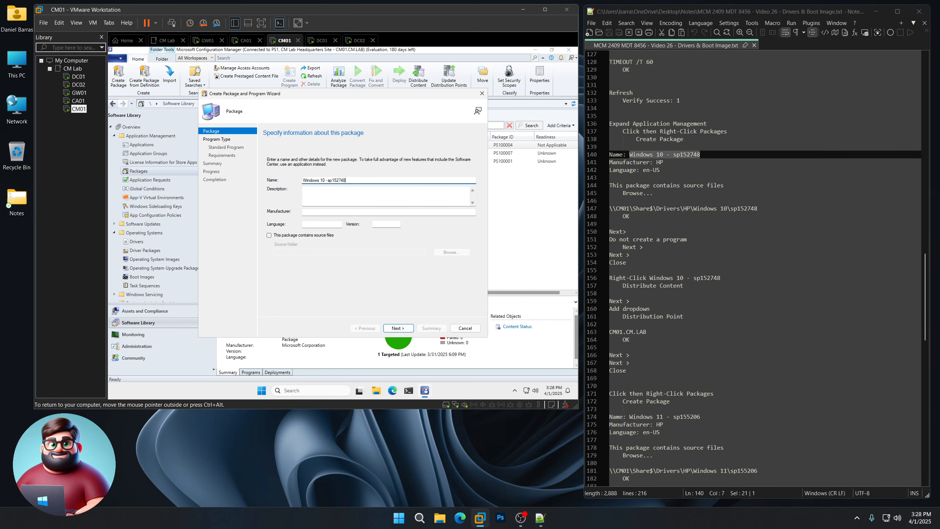
{"action": "key", "text": "Tab"}
{"action": "key", "text": "Tab"}
{"action": "key", "text": "Tab"}
{"action": "type", "text": "e"}
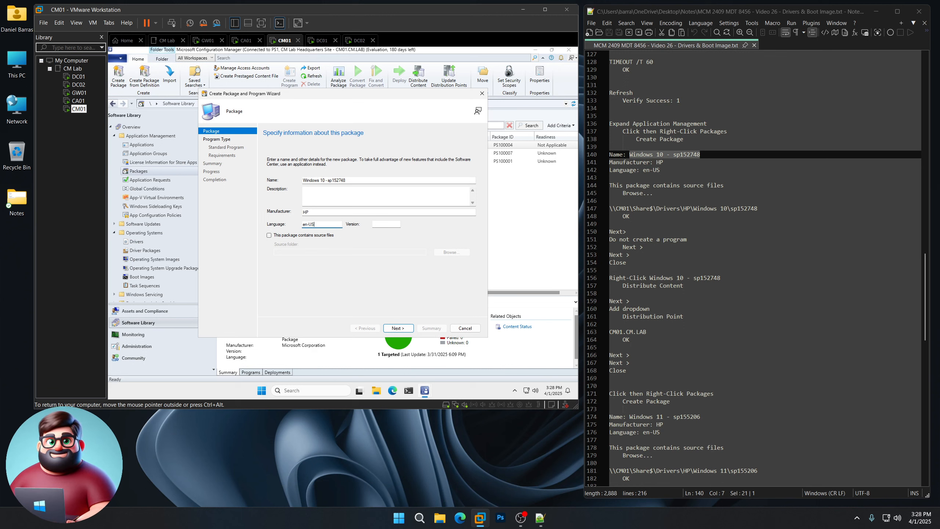
Mark the package as containing source files and set its source folder to \\CM01\Share$\Drivers\HP\Windows 10\sp152748
{"action": "left_click", "coordinate": [269, 235]}
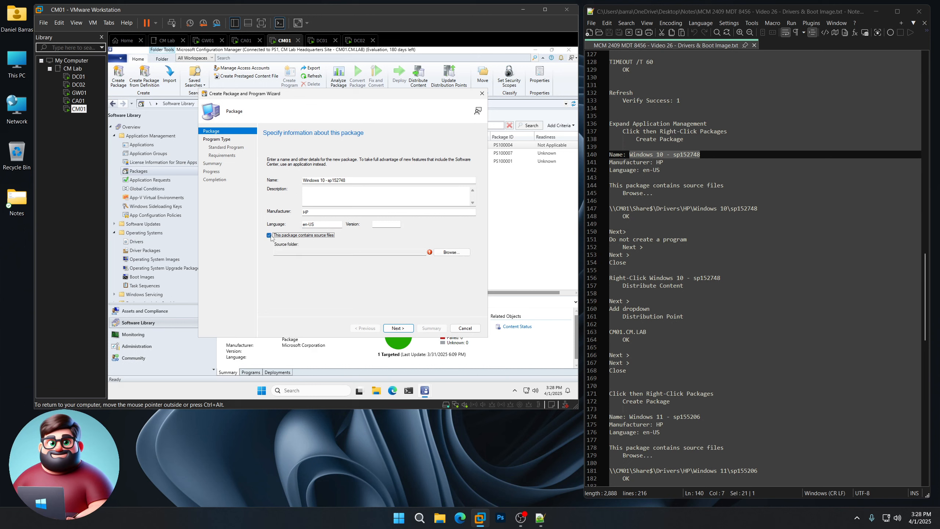
{"action": "left_click_drag", "start_coordinate": [763, 209], "coordinate": [609, 209]}
{"action": "right_click", "coordinate": [631, 209]}
{"action": "left_click", "coordinate": [651, 225]}
{"action": "left_click", "coordinate": [459, 254]}
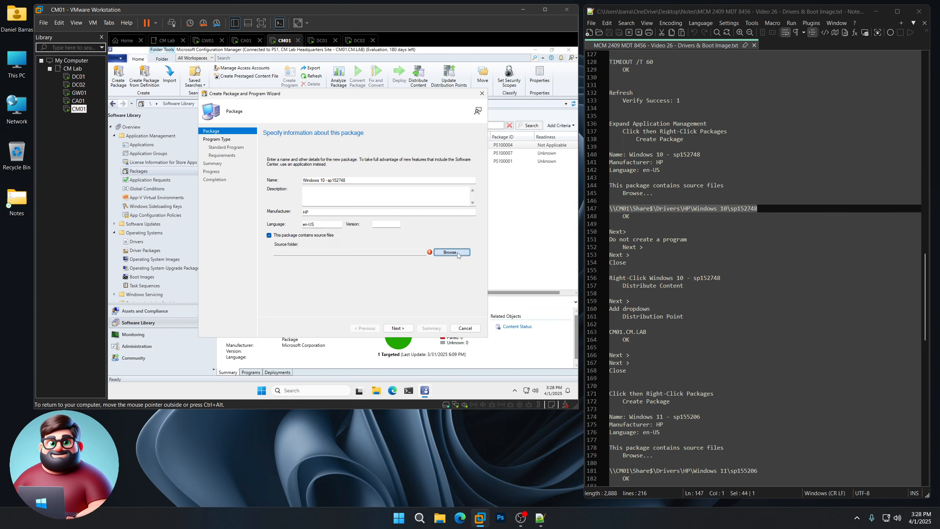
{"action": "key", "text": "ctrl+v"}
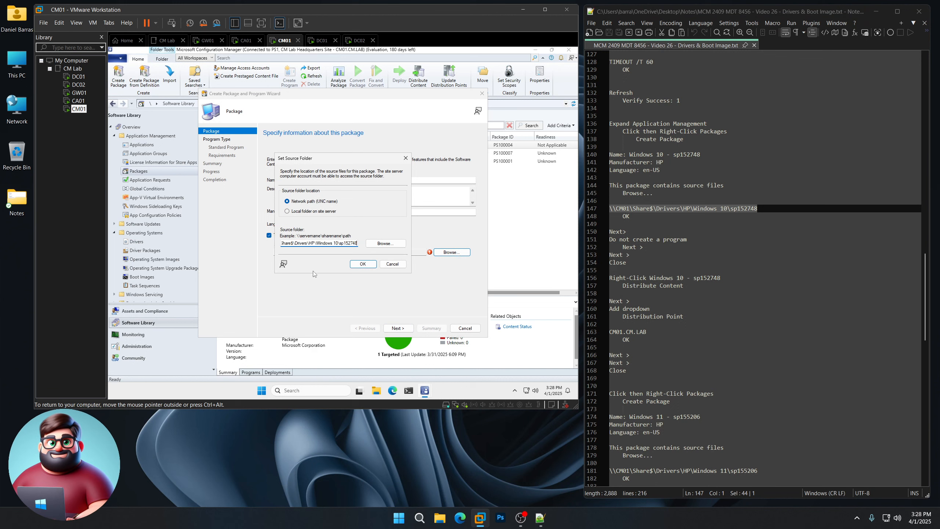
{"action": "left_click", "coordinate": [363, 265]}
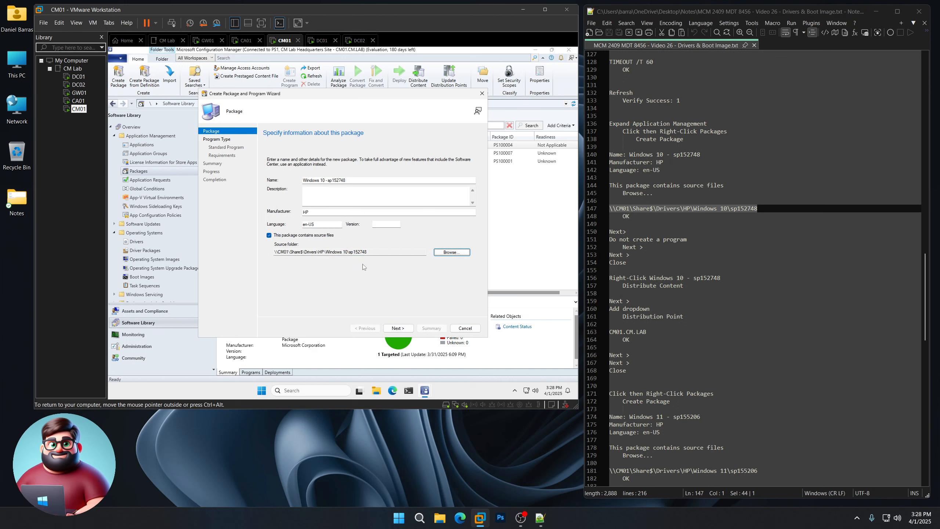
Choose not to create a program for the package and finish creating it
{"action": "left_click", "coordinate": [402, 329]}
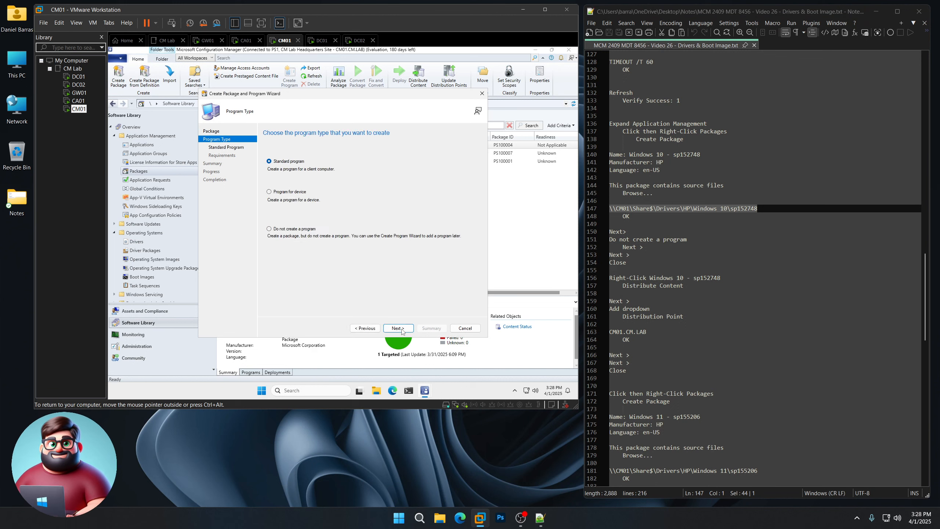
{"action": "left_click", "coordinate": [297, 229]}
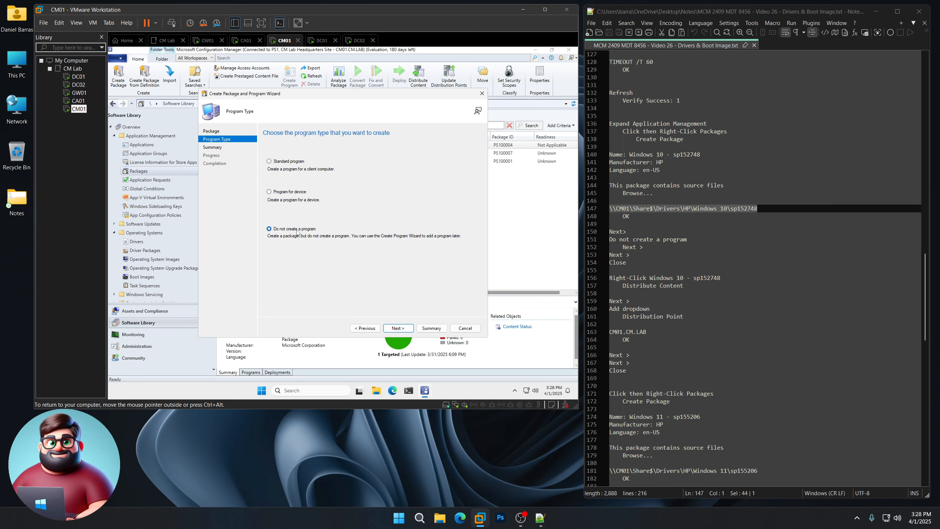
{"action": "left_click", "coordinate": [404, 328]}
{"action": "left_click", "coordinate": [404, 329]}
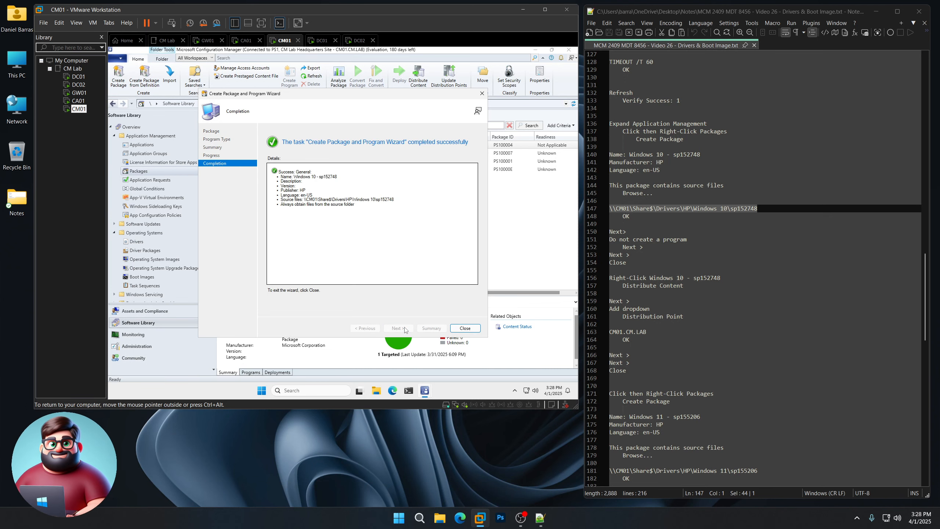
{"action": "left_click", "coordinate": [470, 330]}
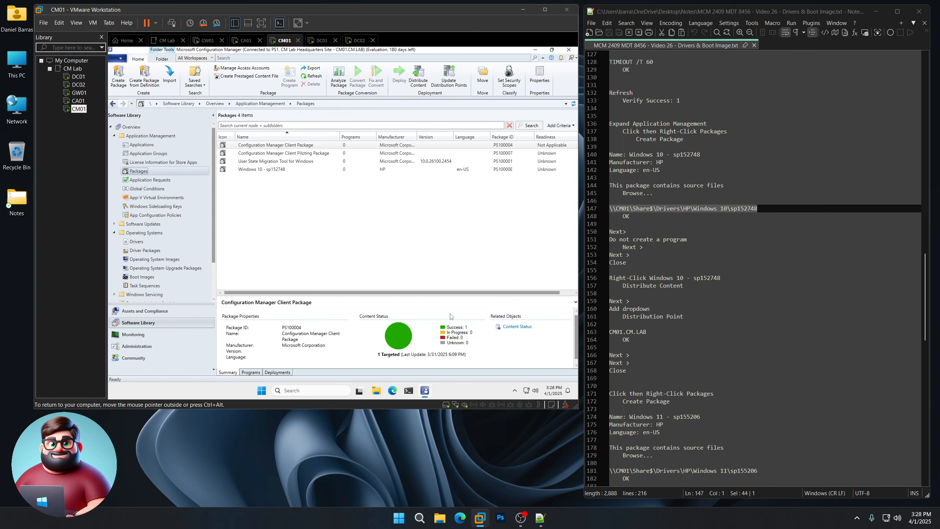
Distribute the content of the Windows 10 - sp152748 package to the distribution point CM01.CM.LAB
{"action": "right_click", "coordinate": [279, 171]}
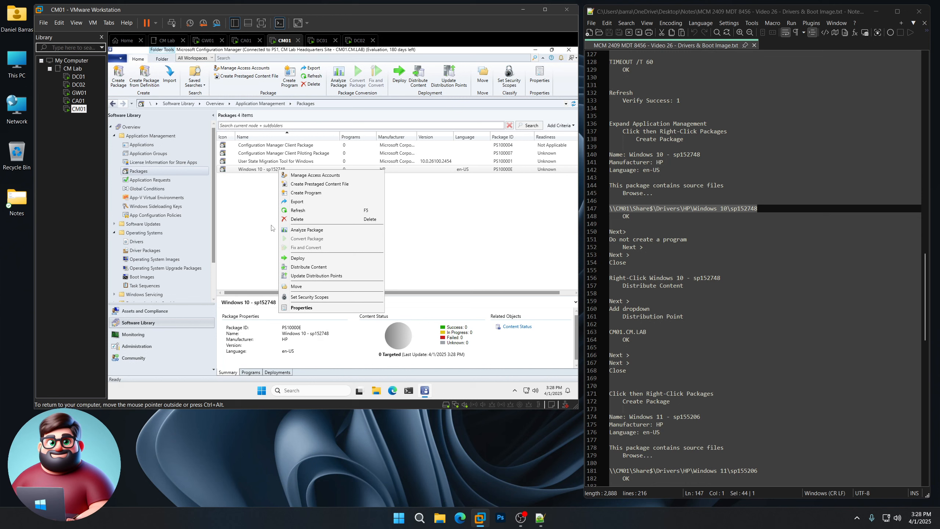
{"action": "left_click", "coordinate": [309, 267]}
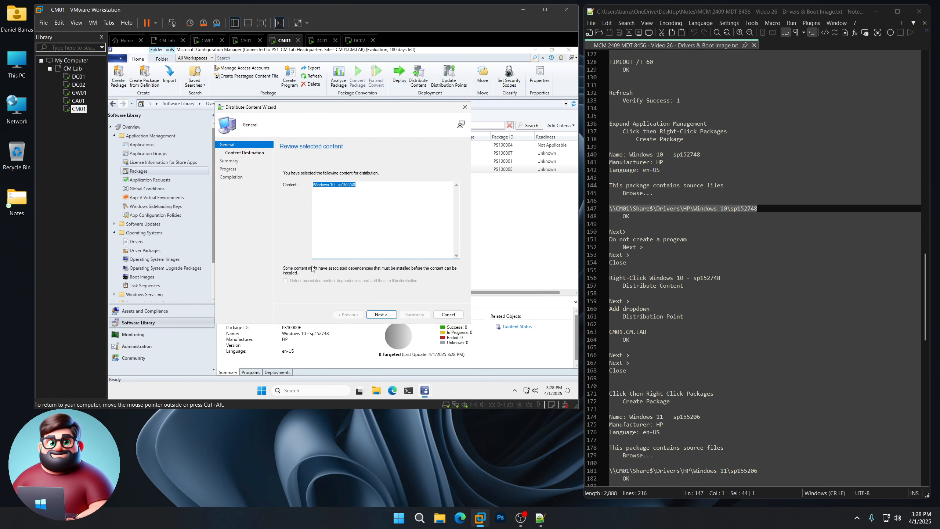
{"action": "left_click", "coordinate": [385, 314]}
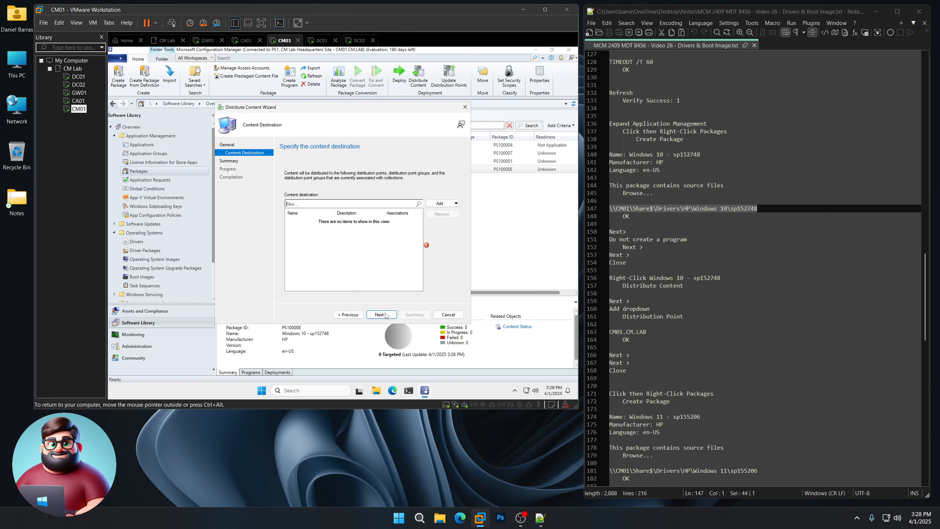
{"action": "left_click", "coordinate": [456, 204]}
{"action": "left_click", "coordinate": [448, 212]}
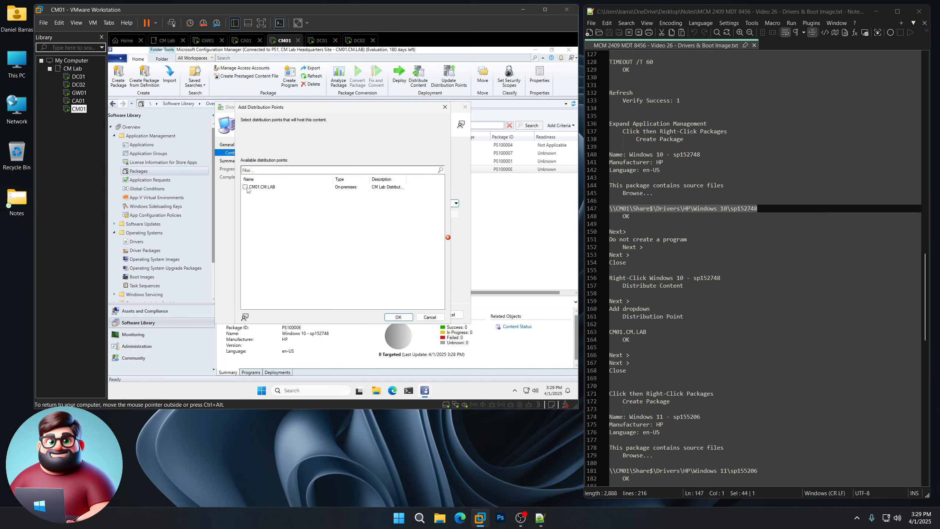
{"action": "left_click", "coordinate": [246, 187]}
{"action": "left_click", "coordinate": [406, 318]}
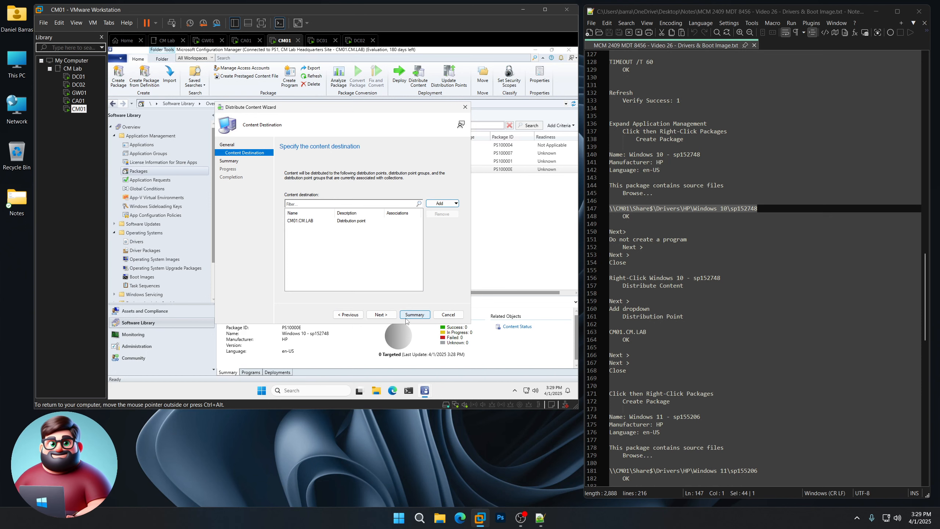
{"action": "left_click", "coordinate": [381, 314]}
{"action": "left_click", "coordinate": [386, 315]}
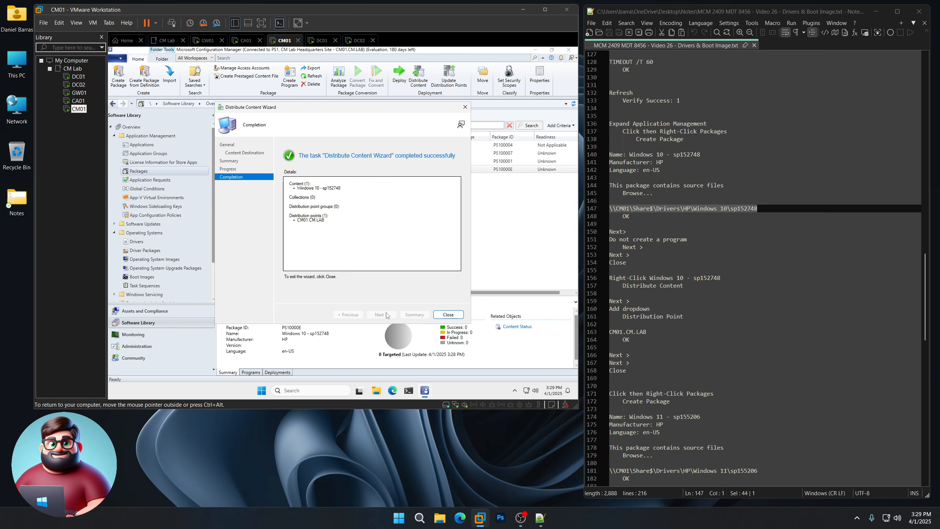
Close the finished distribution wizard and start a new package named "Windows 11 - sp155206", with manufacturer HP and language en-US
{"action": "left_click", "coordinate": [448, 314]}
{"action": "scroll", "coordinate": [678, 318], "scroll_direction": "down", "scroll_amount": 10}
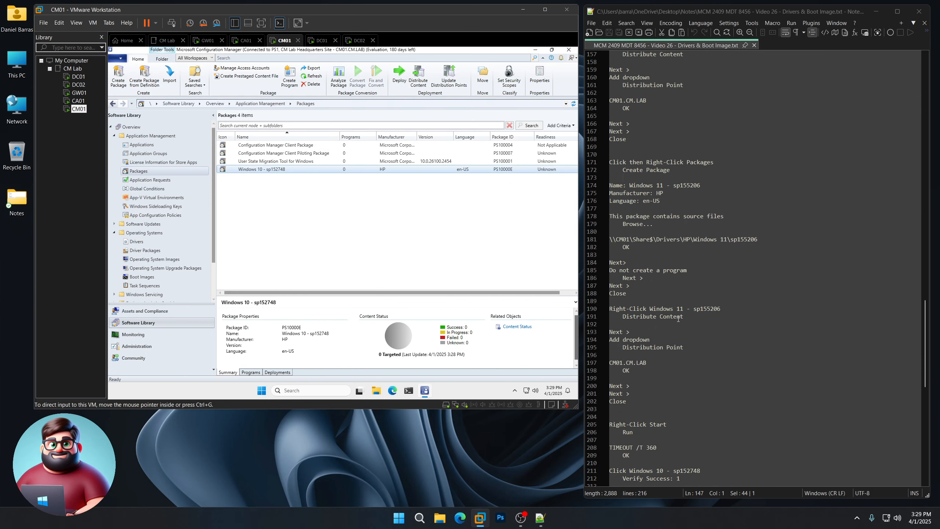
{"action": "scroll", "coordinate": [677, 318], "scroll_direction": "down", "scroll_amount": 3}
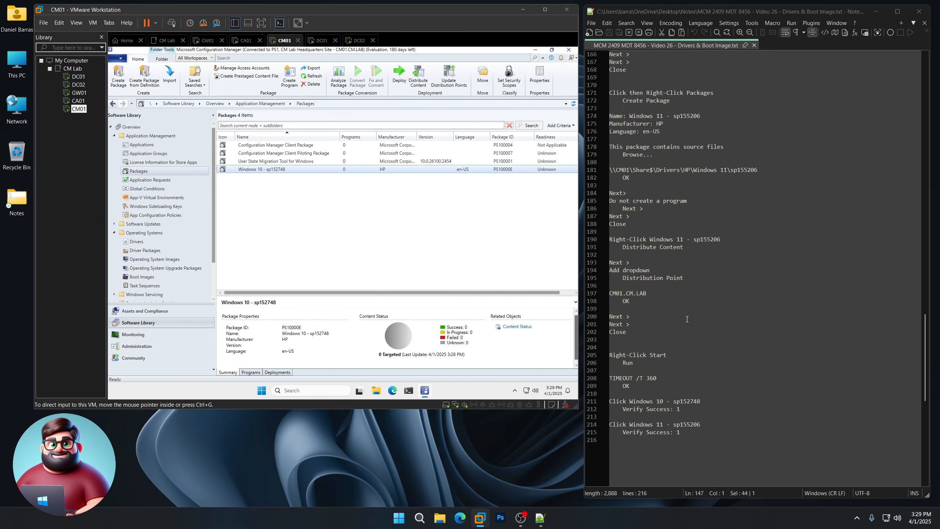
{"action": "left_click", "coordinate": [141, 173]}
{"action": "right_click", "coordinate": [141, 173]}
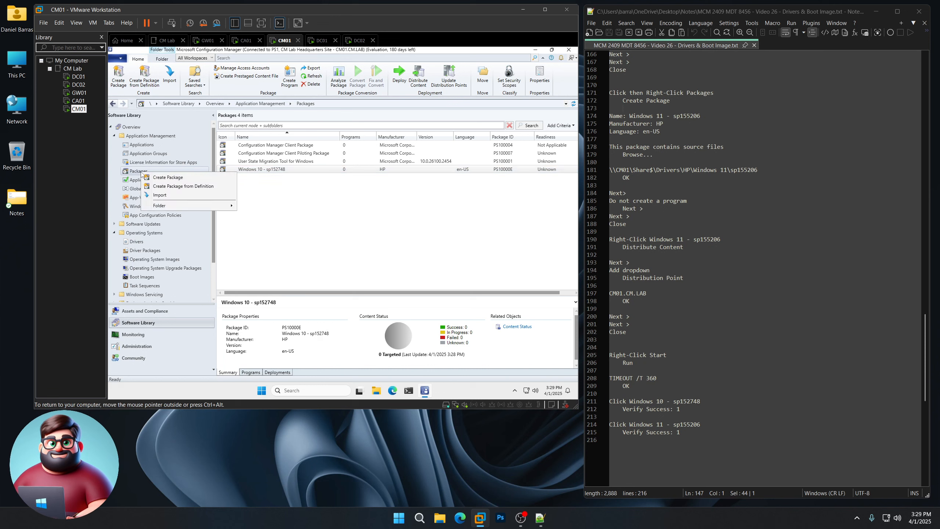
{"action": "left_click", "coordinate": [162, 177]}
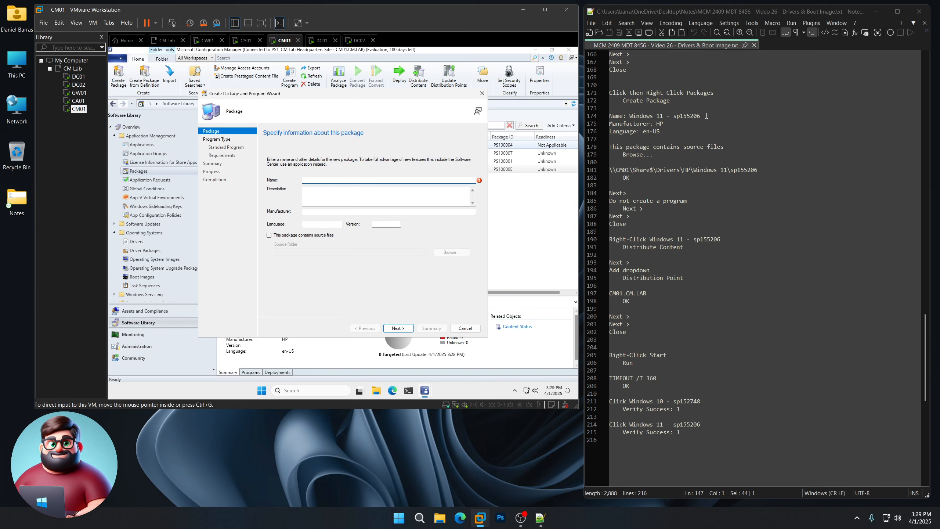
{"action": "left_click_drag", "start_coordinate": [700, 117], "coordinate": [629, 117]}
{"action": "right_click", "coordinate": [643, 117]}
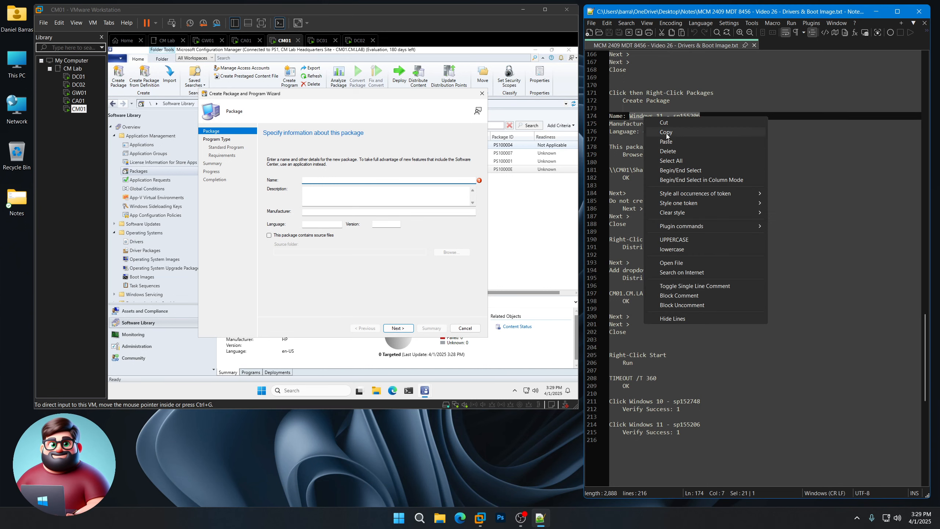
{"action": "left_click", "coordinate": [662, 132]}
{"action": "left_click", "coordinate": [325, 181]}
{"action": "key", "text": "ctrl+v"}
{"action": "key", "text": "Tab"}
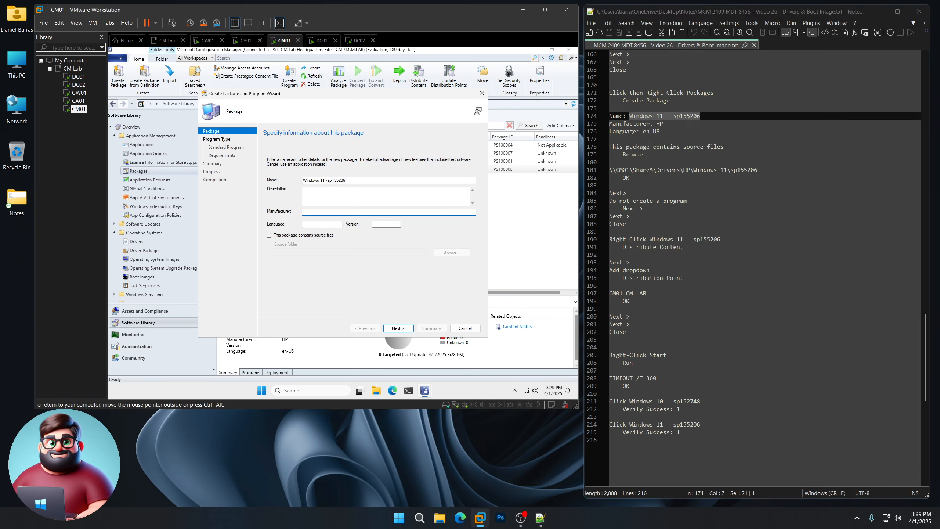
{"action": "key", "text": "Tab"}
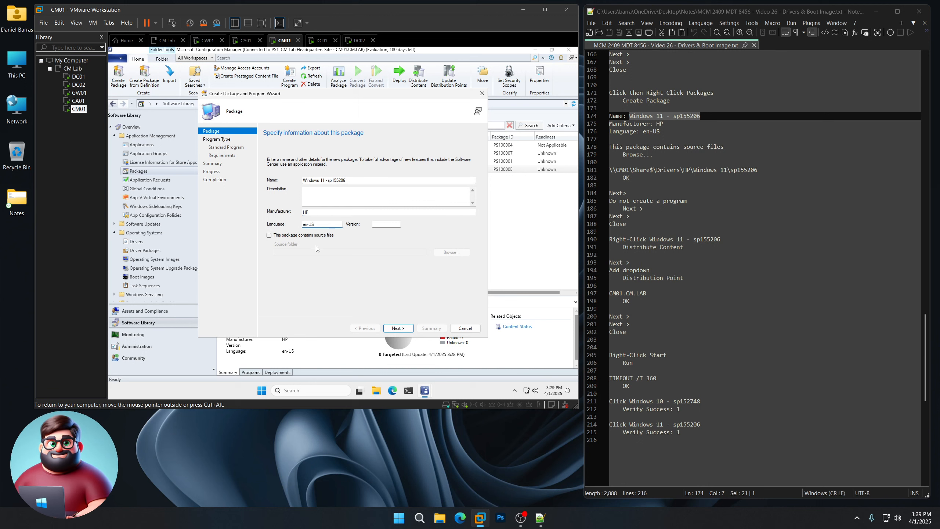
Mark the package as containing source files and set its source folder to \\CM01\Share$\Drivers\HP\Windows 11\sp155206
{"action": "left_click", "coordinate": [310, 235]}
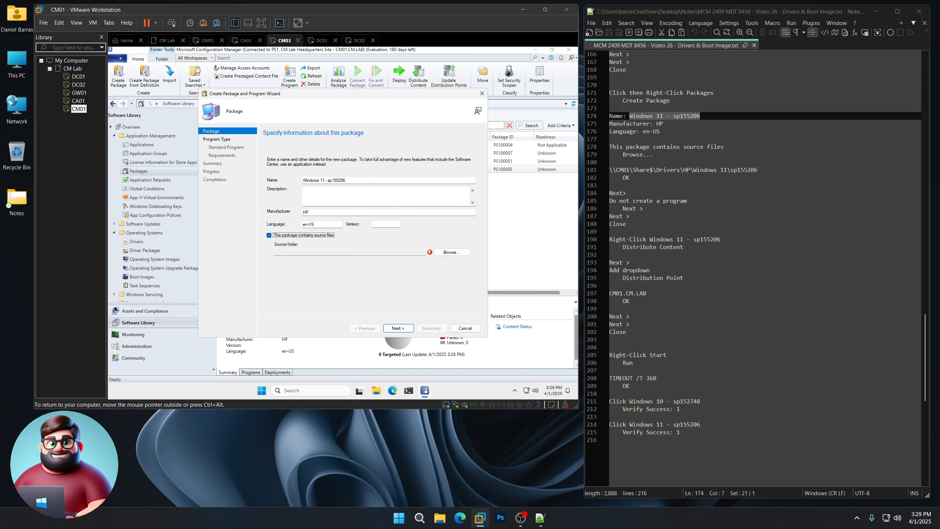
{"action": "left_click", "coordinate": [453, 253]}
{"action": "left_click_drag", "start_coordinate": [758, 170], "coordinate": [602, 172]}
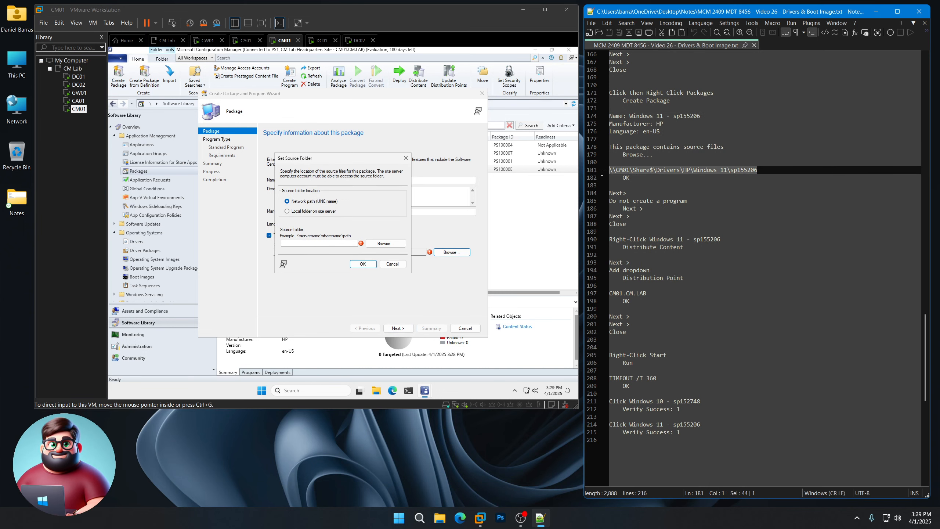
{"action": "right_click", "coordinate": [642, 172]}
{"action": "left_click", "coordinate": [657, 185]}
{"action": "left_click", "coordinate": [326, 243]}
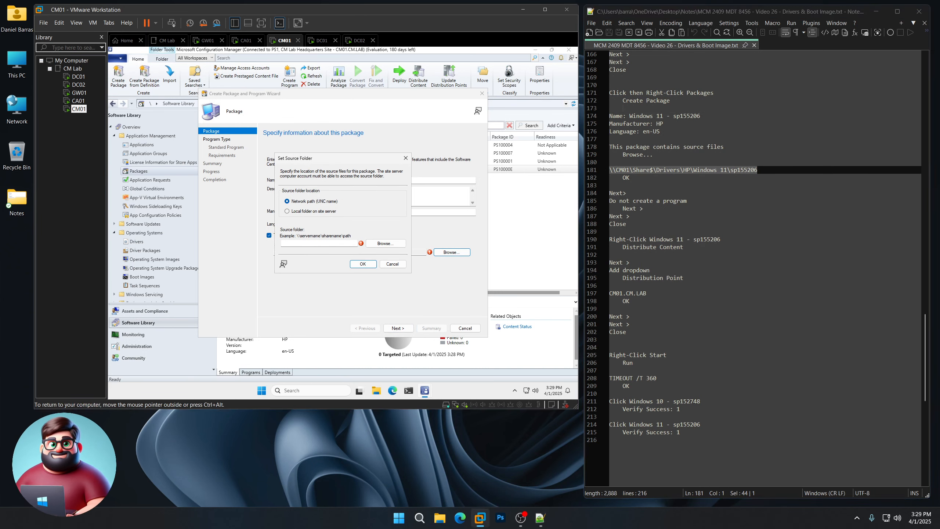
{"action": "key", "text": "ctrl+v"}
{"action": "left_click", "coordinate": [363, 263]}
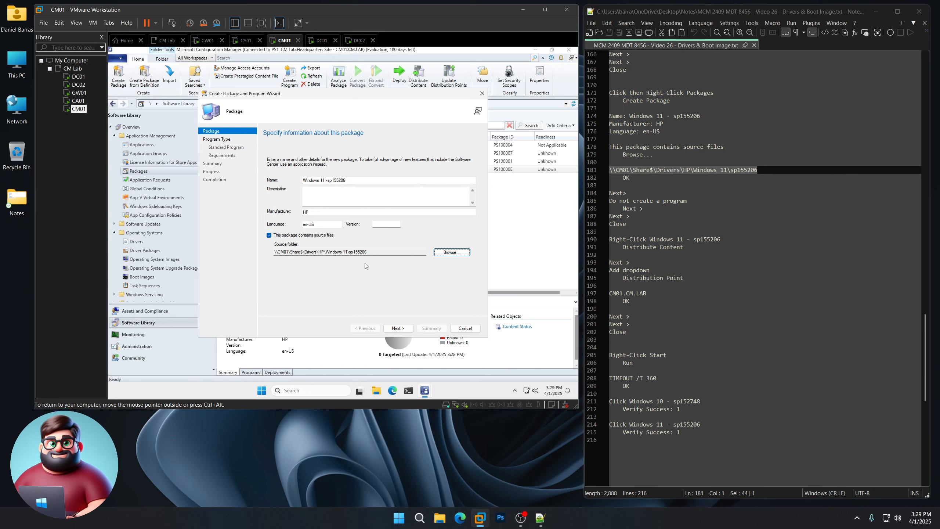
Choose not to create a program for the Windows 11 - sp155206 package and finish creating it
{"action": "left_click", "coordinate": [397, 328]}
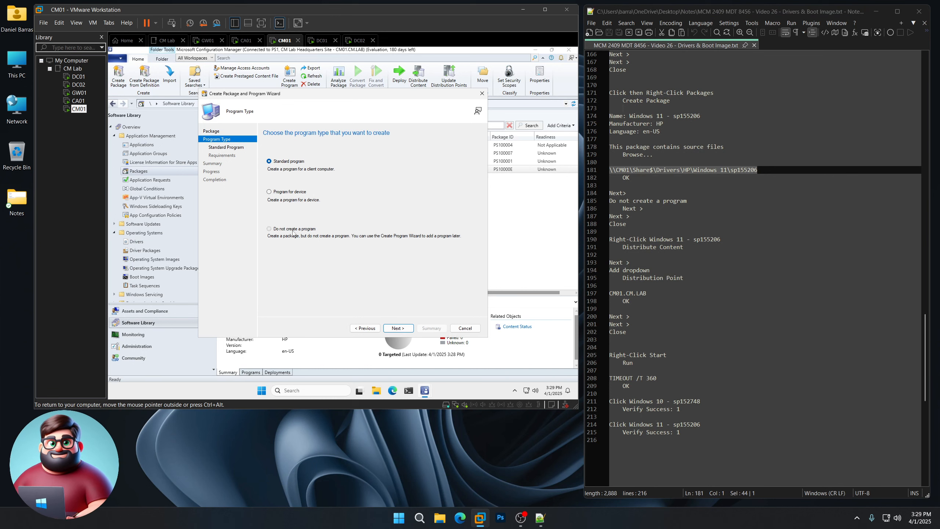
{"action": "left_click", "coordinate": [292, 230]}
{"action": "left_click", "coordinate": [398, 328]}
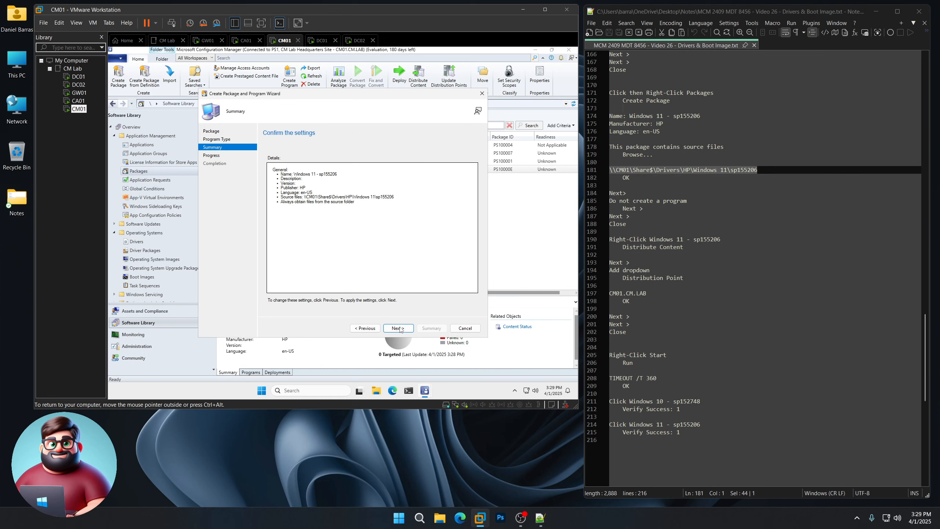
{"action": "left_click", "coordinate": [398, 327]}
{"action": "left_click", "coordinate": [465, 327]}
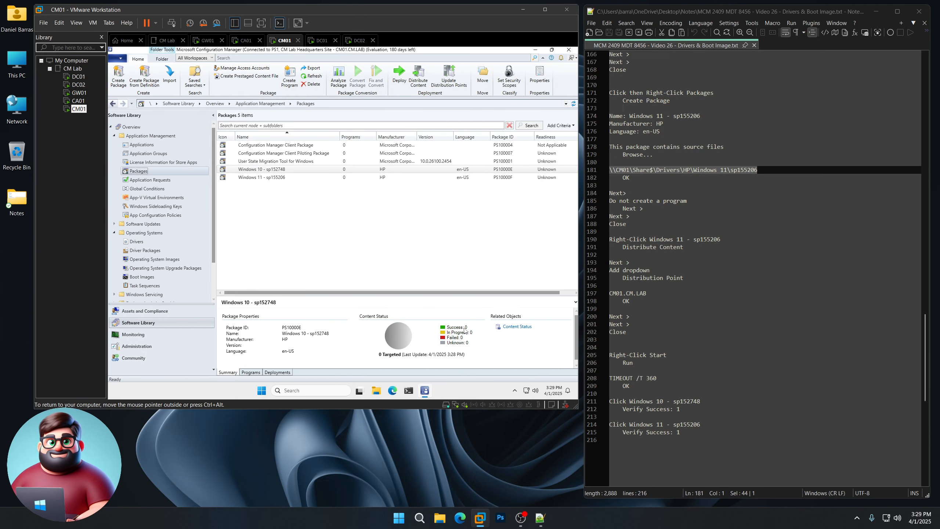
Distribute the content of the Windows 11 - sp155206 package to the distribution point CM01.CM.LAB
{"action": "right_click", "coordinate": [274, 177]}
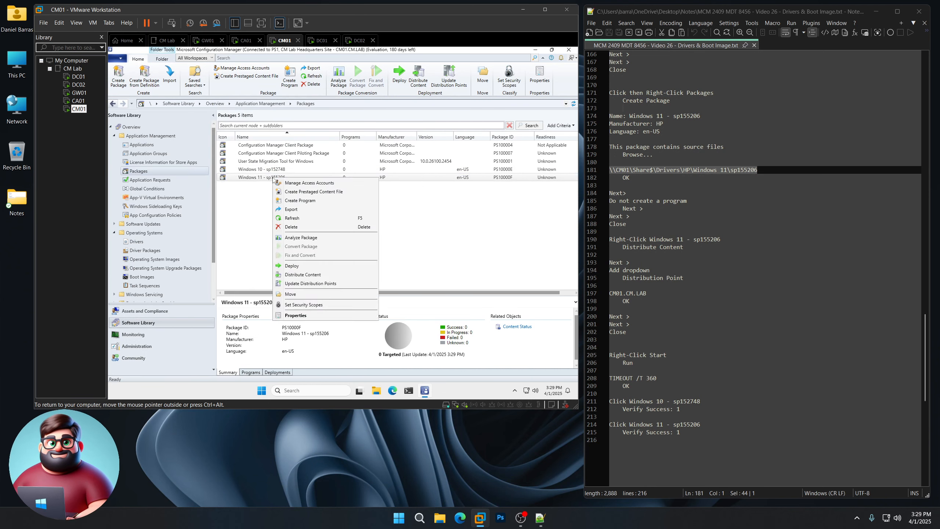
{"action": "left_click", "coordinate": [297, 275]}
{"action": "left_click", "coordinate": [381, 314]}
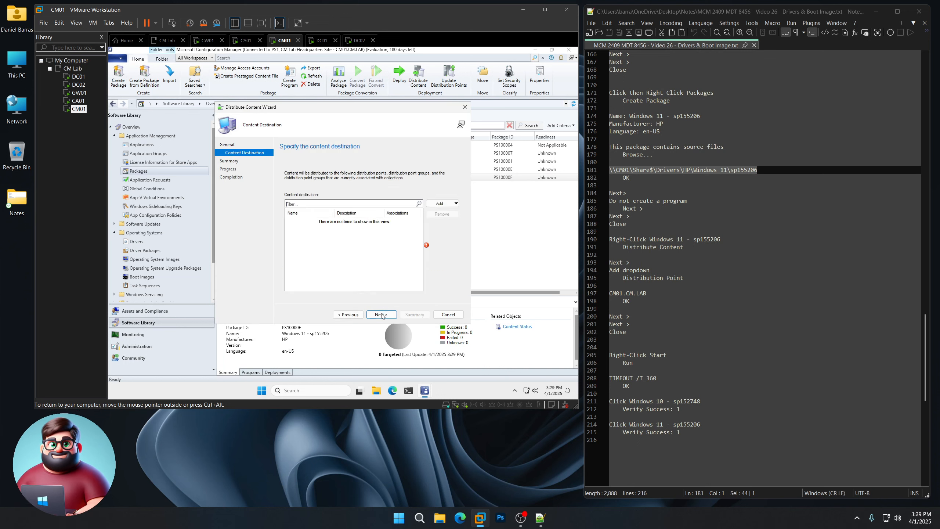
{"action": "left_click", "coordinate": [454, 204]}
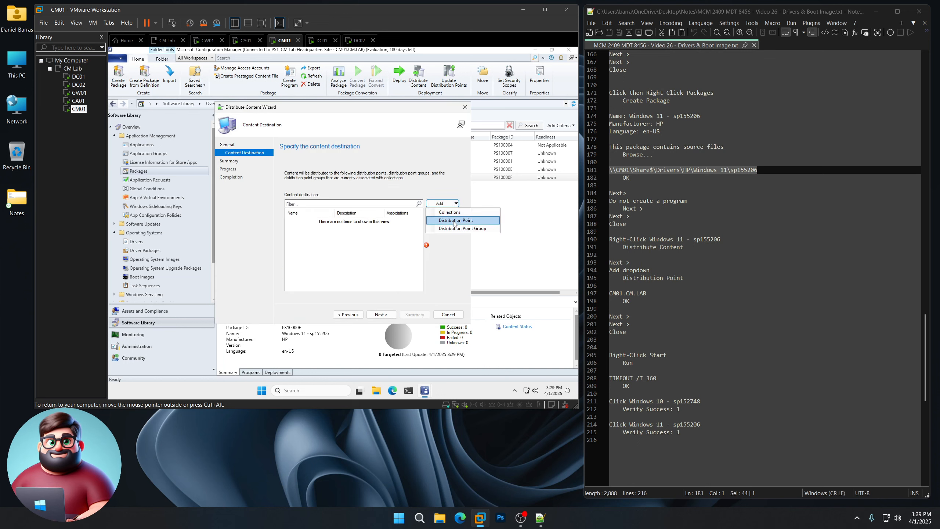
{"action": "left_click", "coordinate": [453, 219]}
{"action": "left_click", "coordinate": [245, 187]}
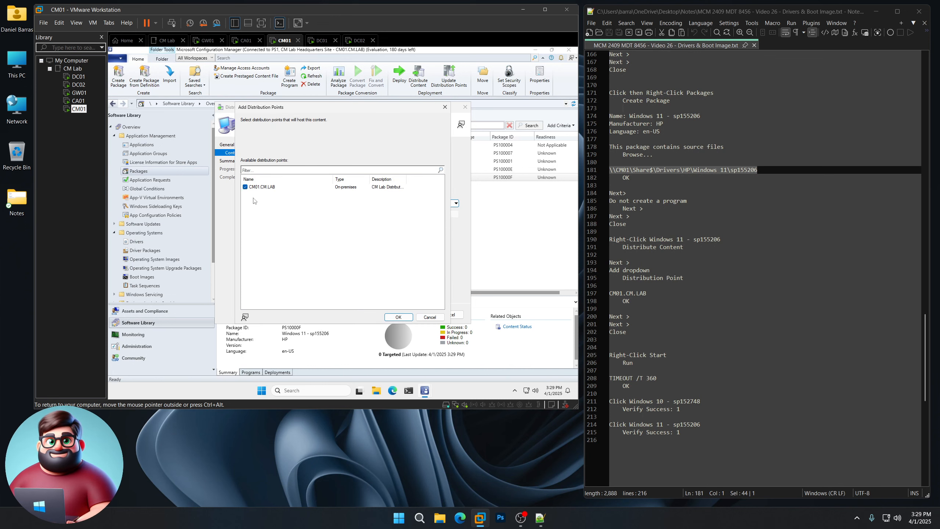
{"action": "left_click", "coordinate": [398, 317]}
{"action": "left_click", "coordinate": [381, 315]}
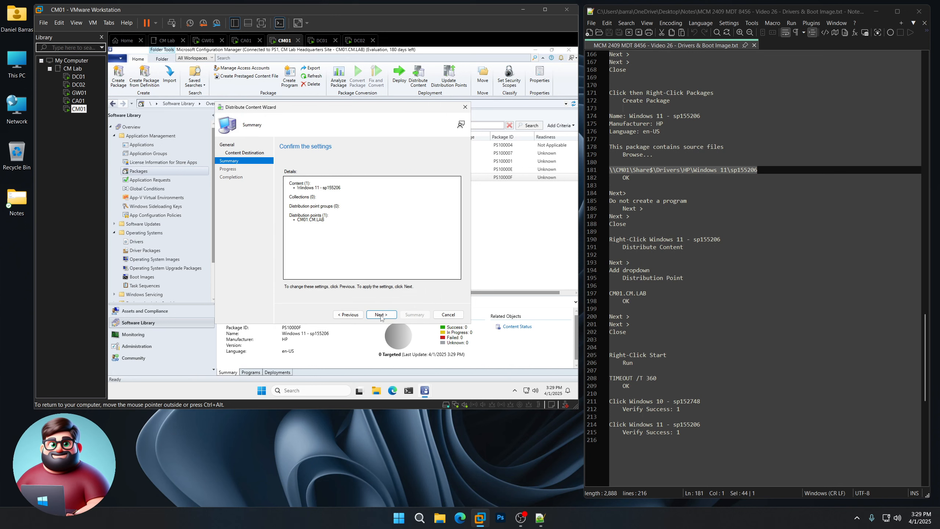
{"action": "left_click", "coordinate": [381, 314]}
{"action": "left_click", "coordinate": [448, 314]}
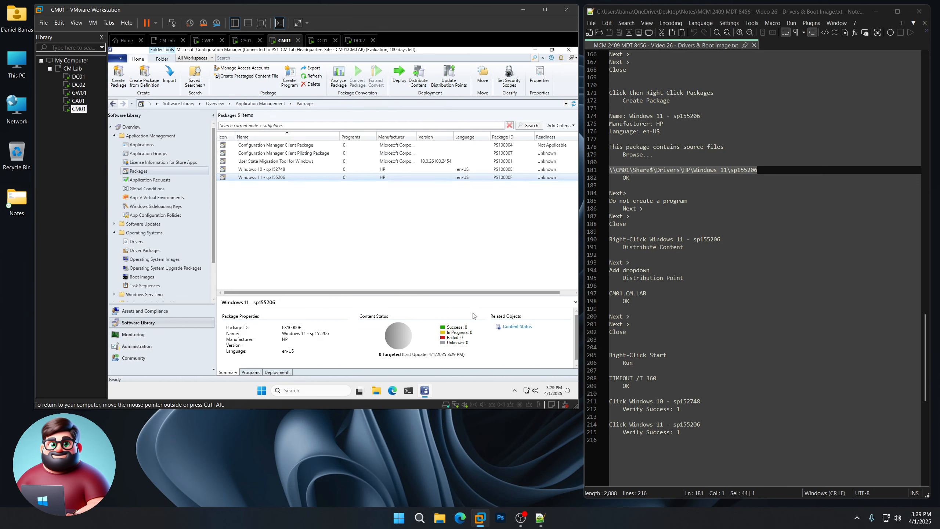
Run TIMEOUT /T 360 to wait out the distribution, and check the content status of the Windows 10 - sp152748 and Windows 11 - sp155206 packages
{"action": "scroll", "coordinate": [758, 259], "scroll_direction": "down", "scroll_amount": 5}
{"action": "right_click", "coordinate": [263, 390]}
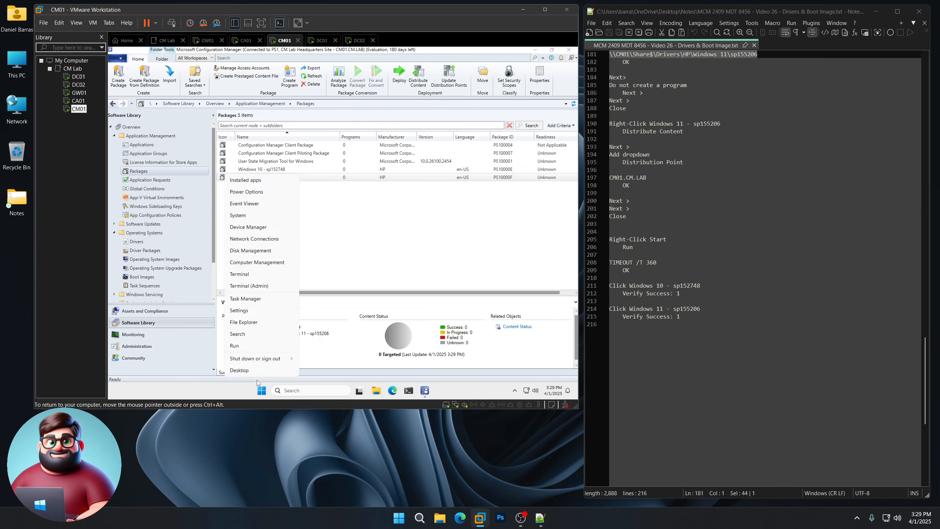
{"action": "left_click", "coordinate": [242, 347]}
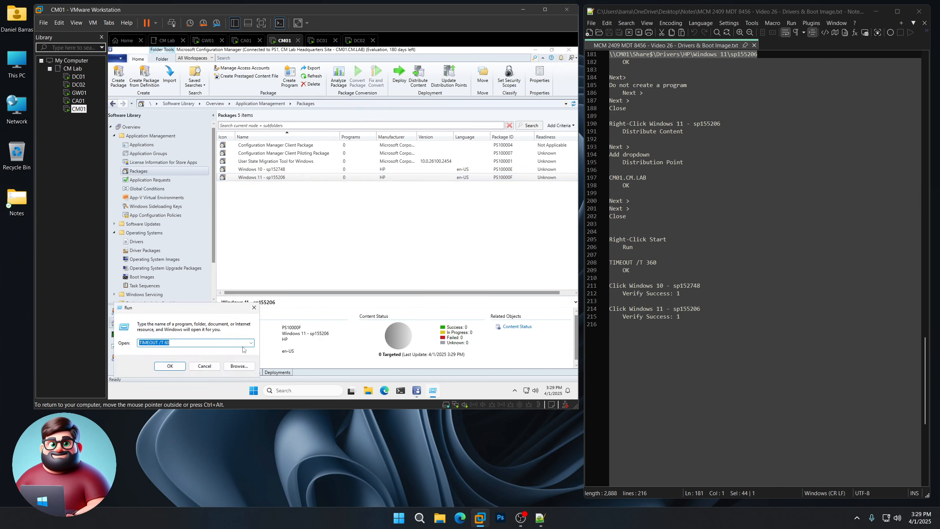
{"action": "type", "text": "TIMEO"}
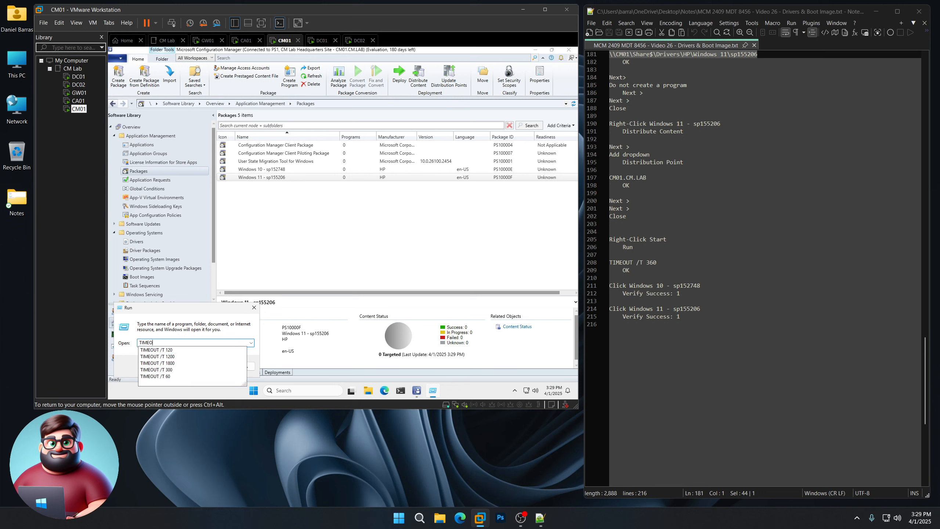
{"action": "type", "text": "UT /T 360"}
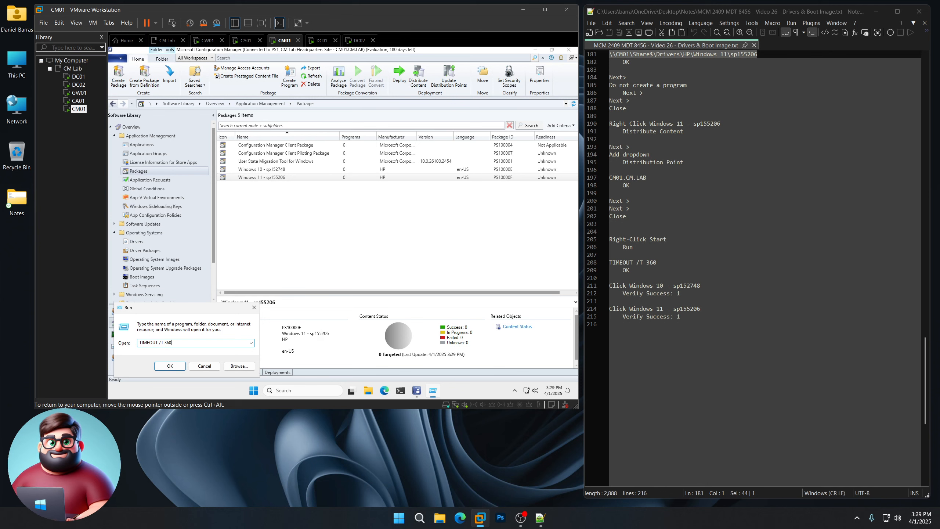
{"action": "key", "text": "Return"}
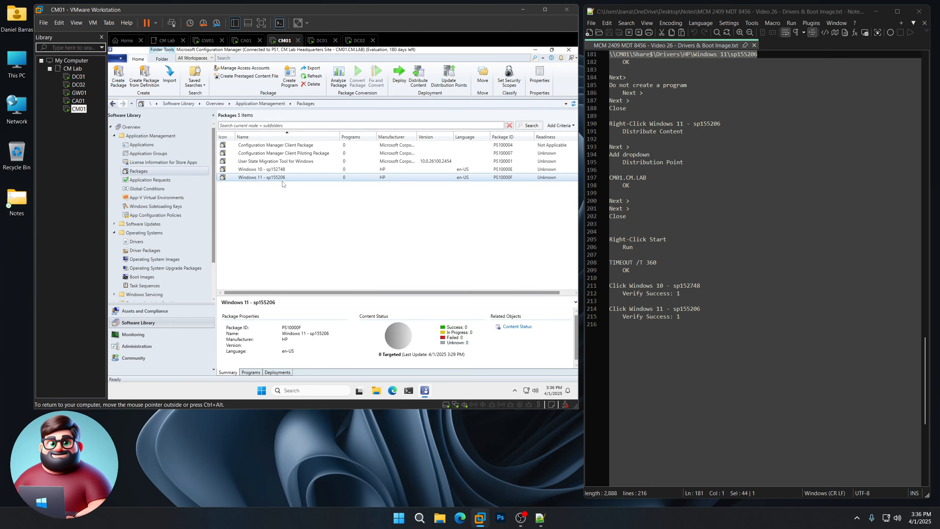
{"action": "left_click", "coordinate": [264, 169]}
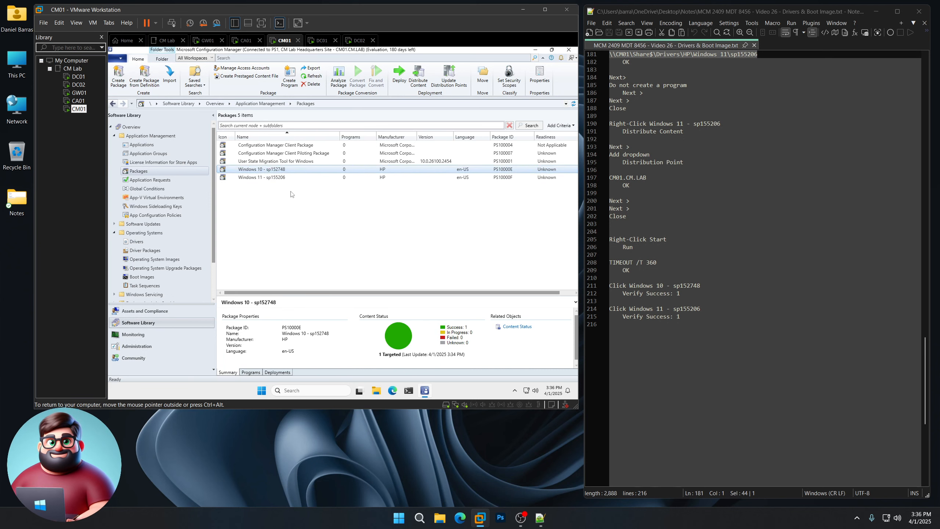
{"action": "left_click", "coordinate": [276, 178]}
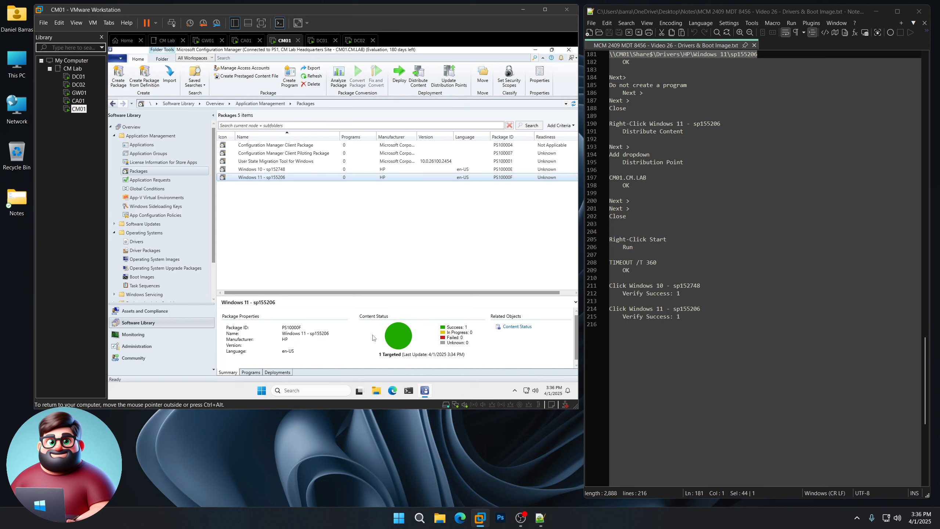